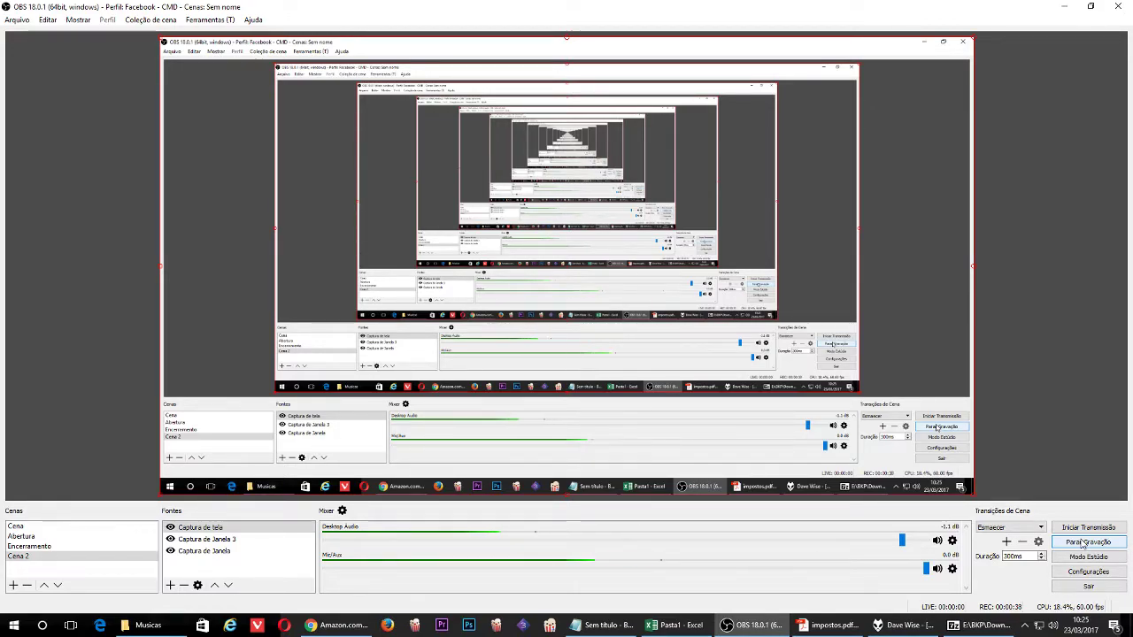
# Step: View the Amazon listing and ANCINE PDF tax table in Chrome, then read the import tax notes in Notepad through to the end
pyautogui.click(369, 626)
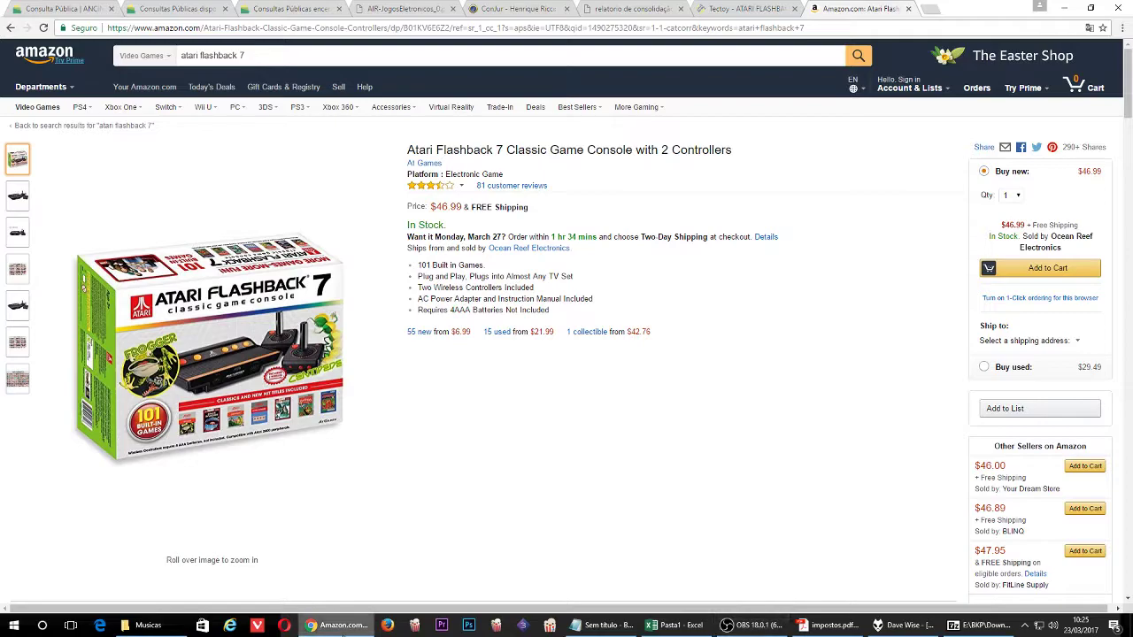
pyautogui.click(374, 7)
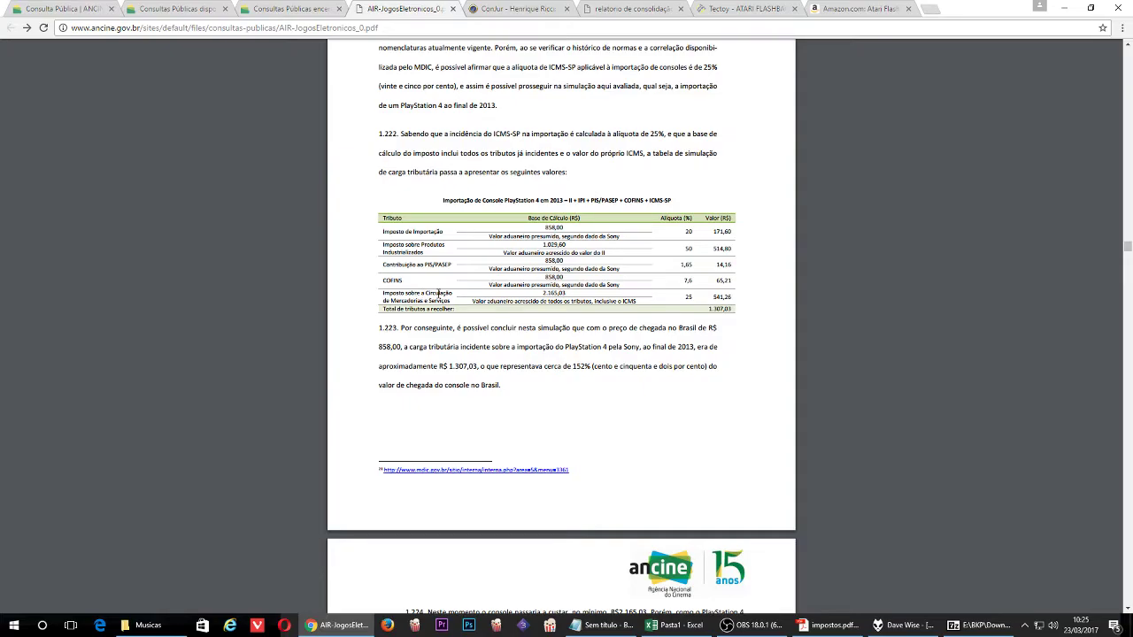
pyautogui.click(606, 625)
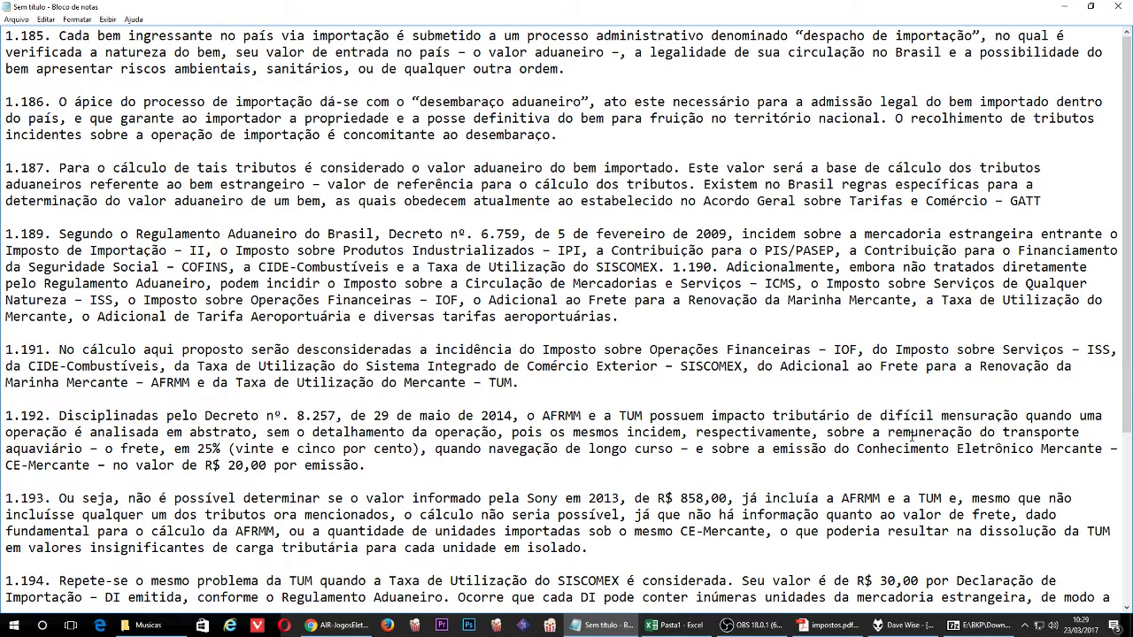
pyautogui.moveTo(1121, 400); pyautogui.dragTo(1113, 591)
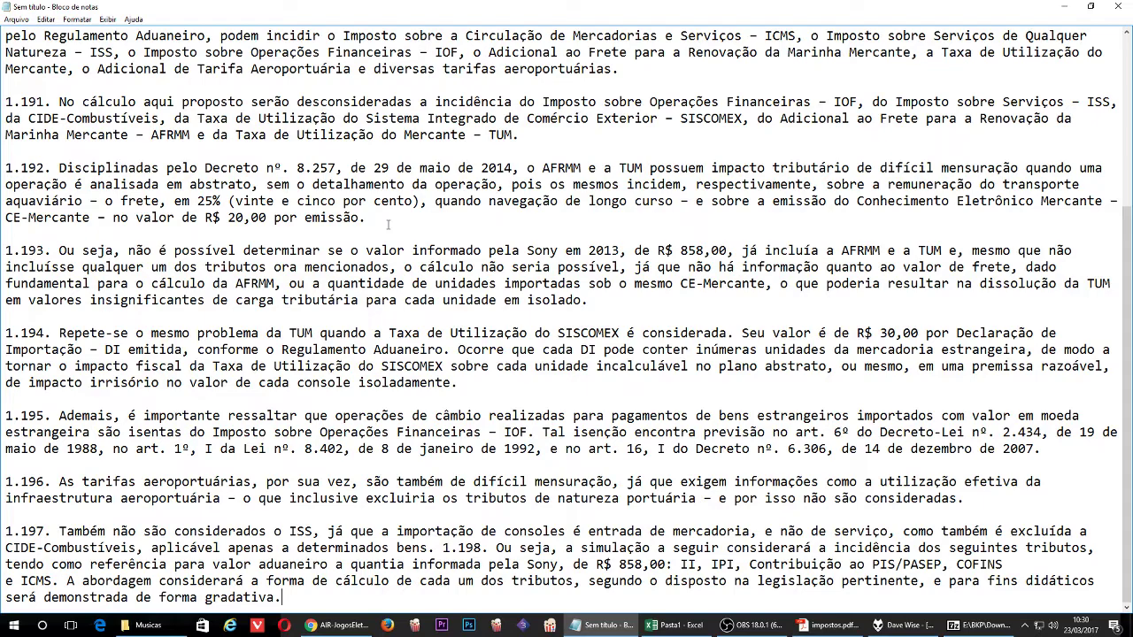
# Step: In foobar2000, play the track Burning Heart, set the playback order to Random, and return to the Notepad notes
pyautogui.click(903, 625)
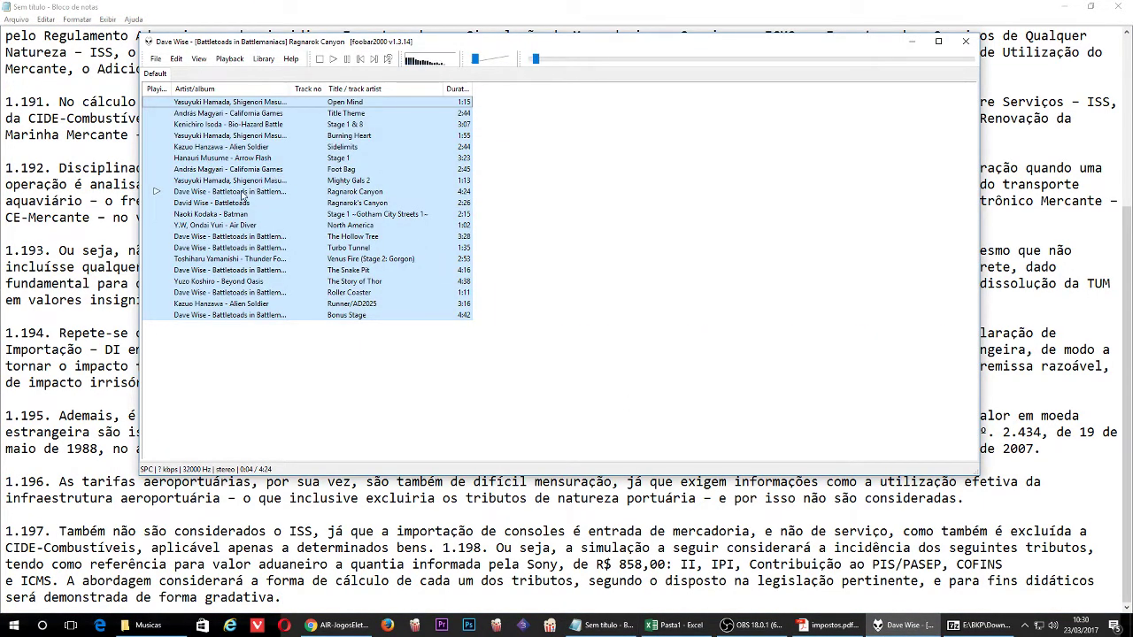
pyautogui.doubleClick(237, 138)
pyautogui.click(229, 58)
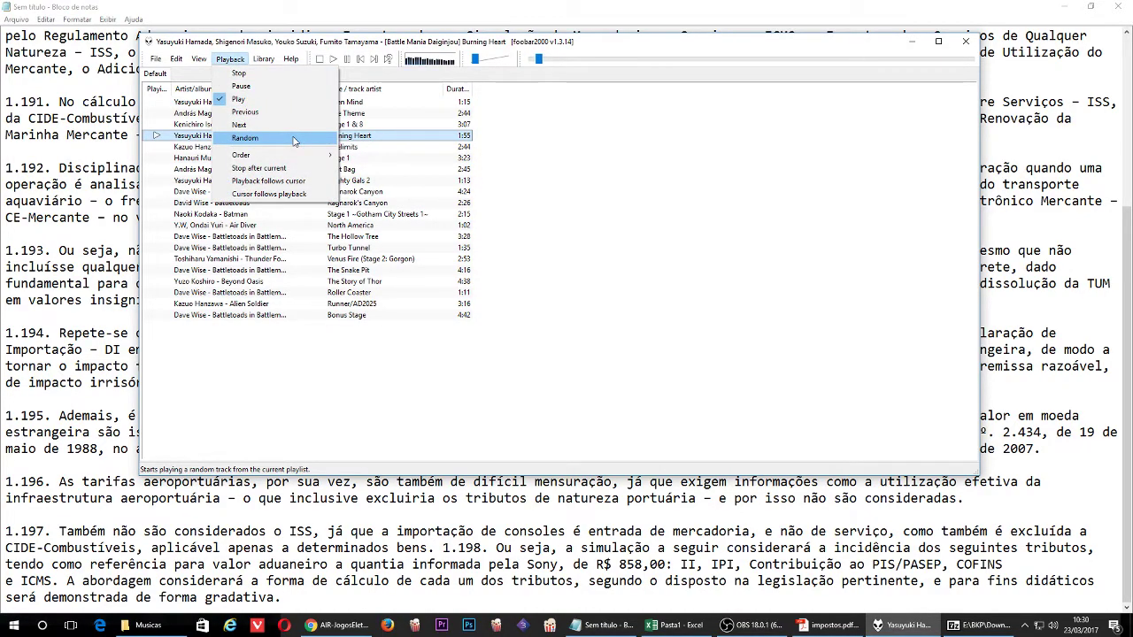
pyautogui.moveTo(320, 159)
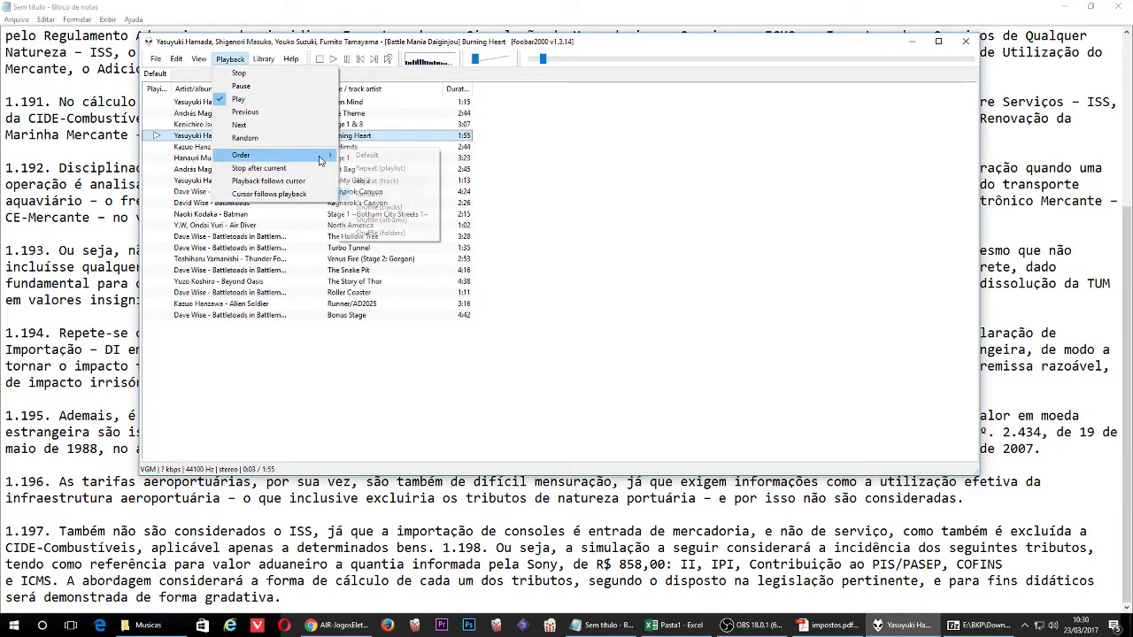
pyautogui.click(376, 194)
pyautogui.click(81, 251)
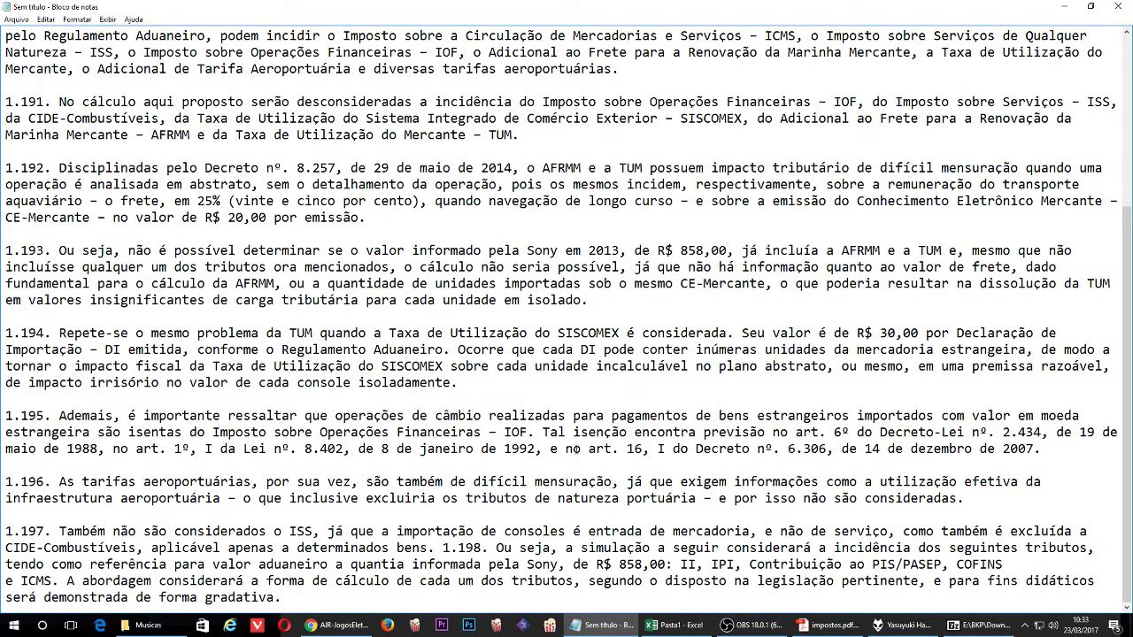
# Step: View the Atari tax worksheet in Excel, then bring up the Amazon listing for the Atari Flashback 7 in Chrome
pyautogui.click(668, 626)
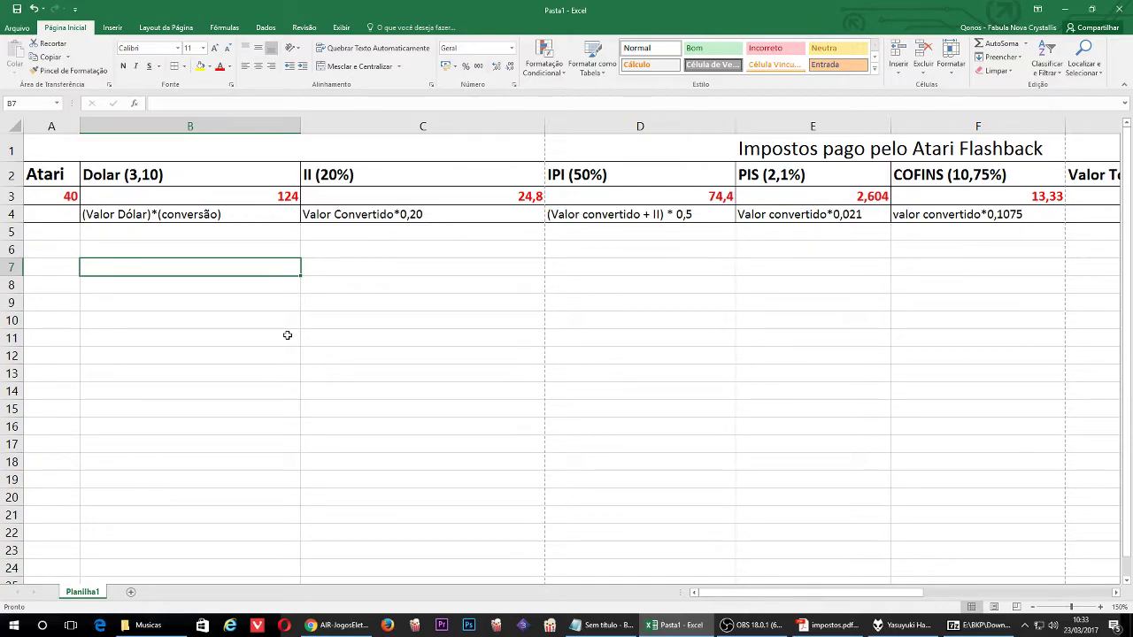
pyautogui.click(337, 625)
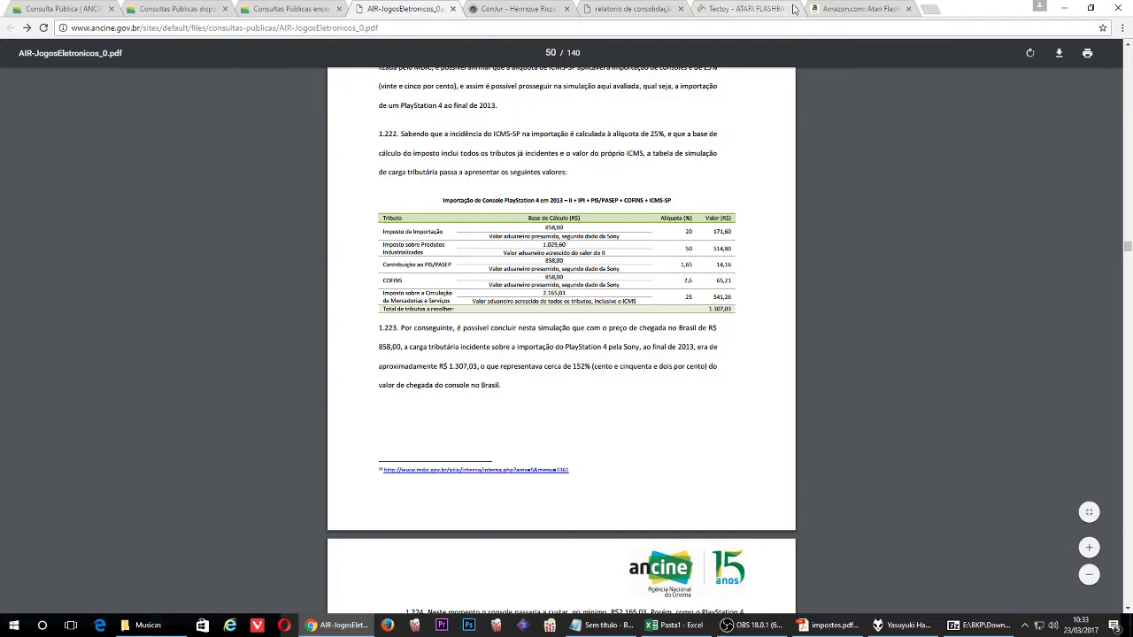
pyautogui.click(848, 8)
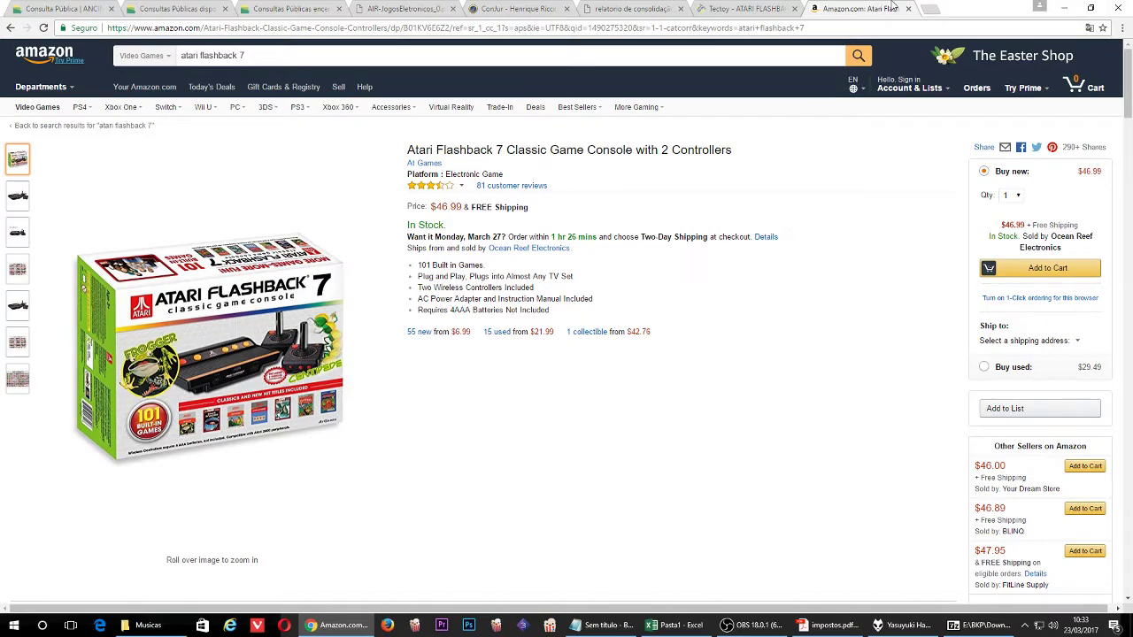
pyautogui.click(929, 9)
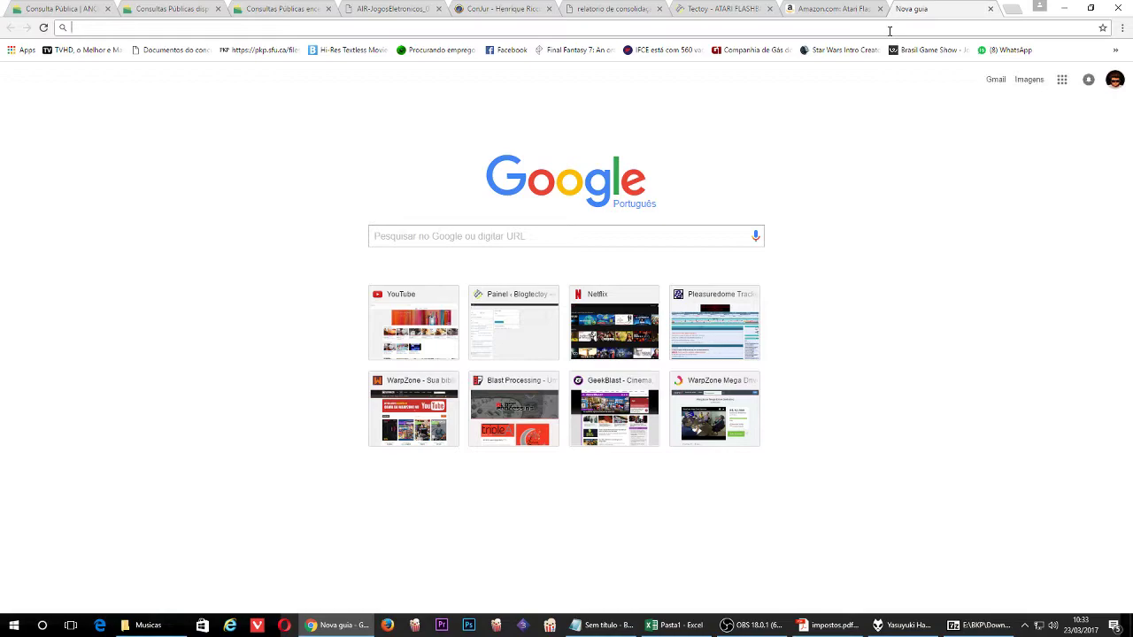
pyautogui.write('at')
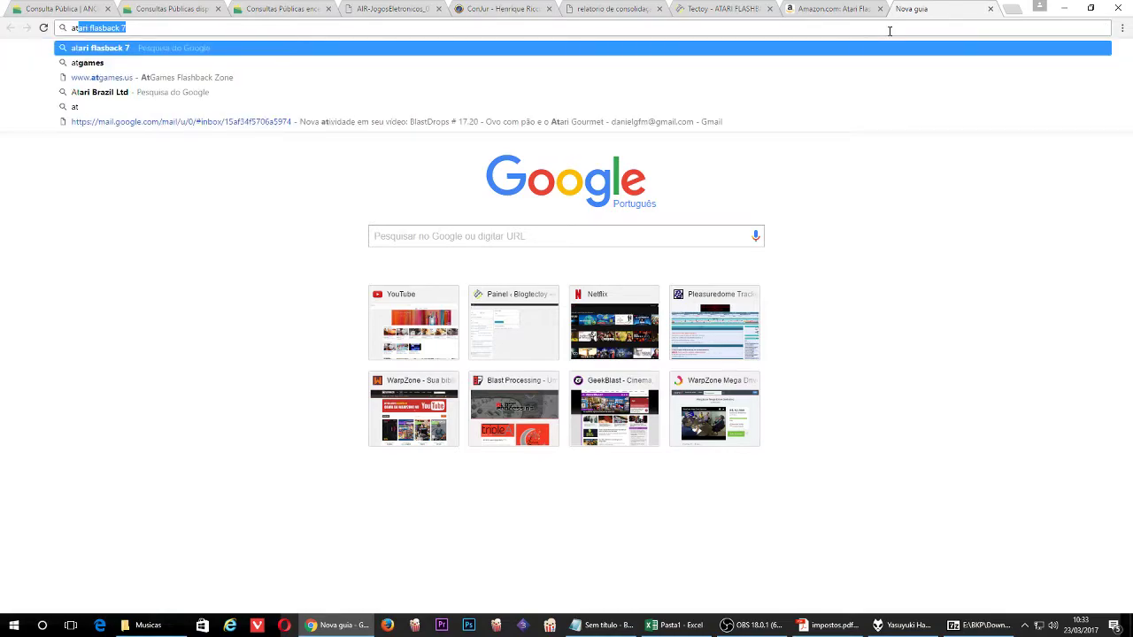
pyautogui.press('Down')
pyautogui.press('Down')
pyautogui.press('Return')
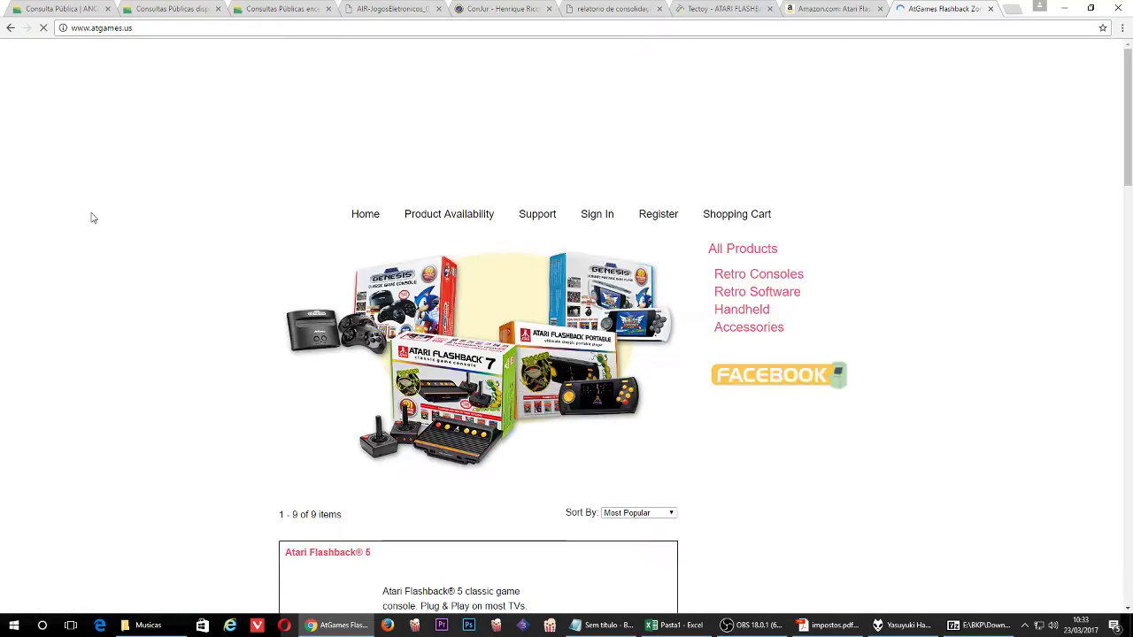
# Step: Open the Atari Flashback 7 product page on the AtGames site and check its price, availability and reviews
pyautogui.scroll(-6, 96, 215)
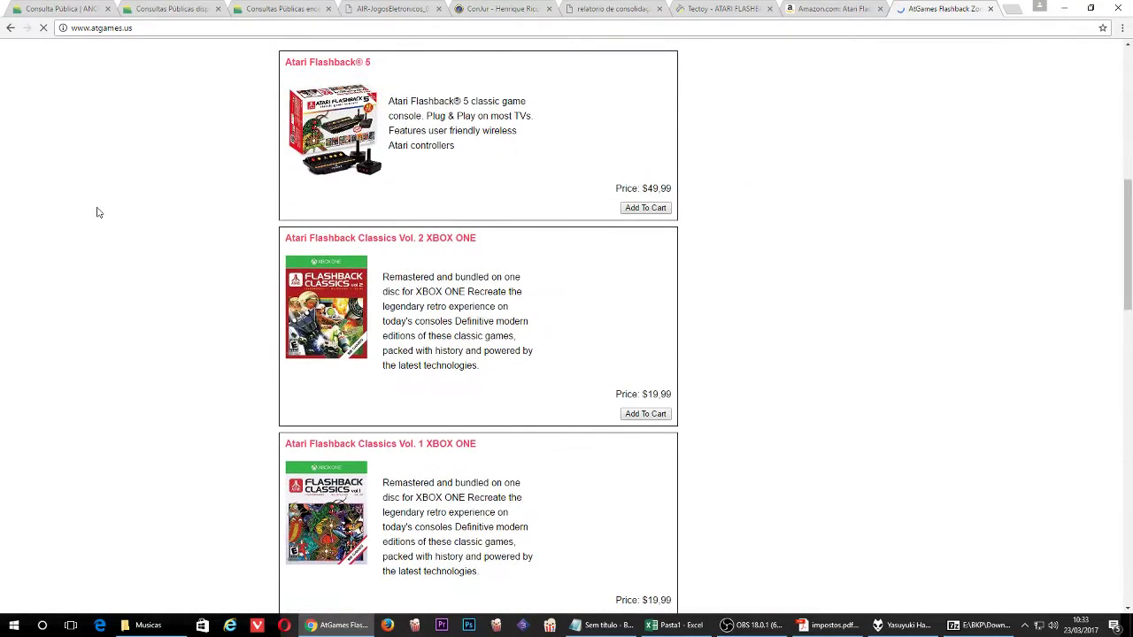
pyautogui.scroll(-6, 98, 212)
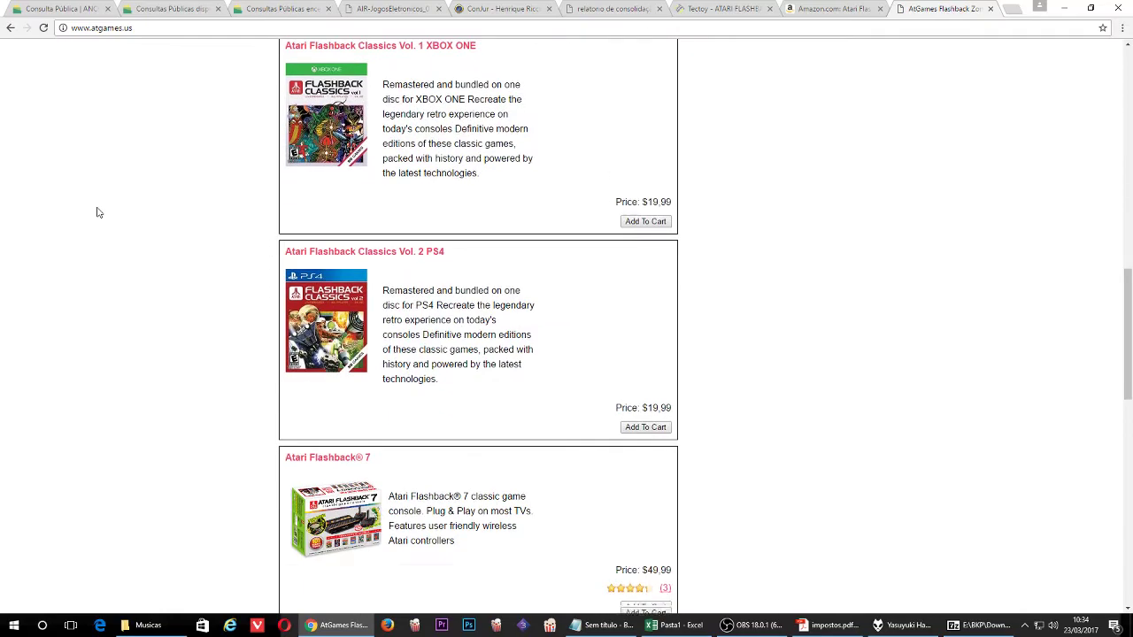
pyautogui.click(351, 327)
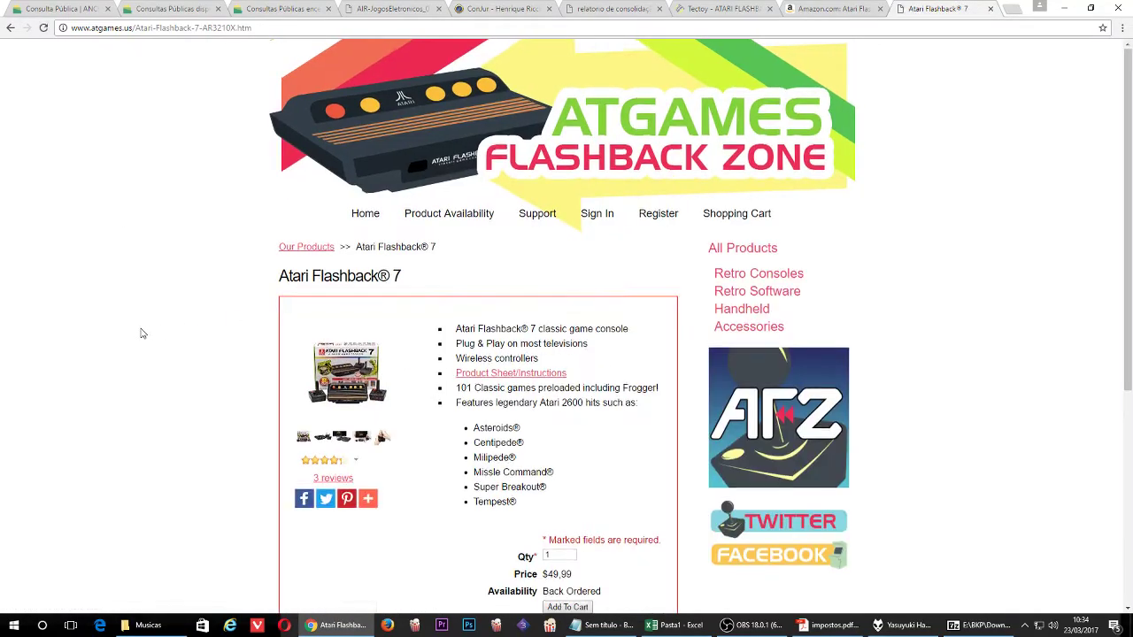
pyautogui.scroll(-1, 140, 334)
pyautogui.scroll(-3, 140, 334)
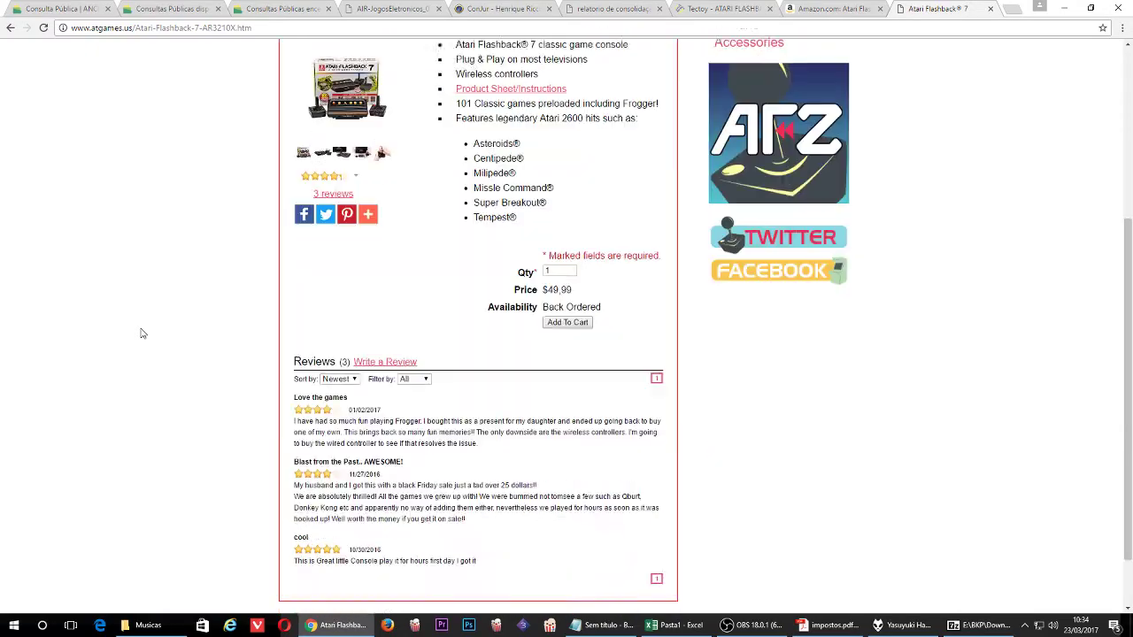
pyautogui.scroll(4, 140, 334)
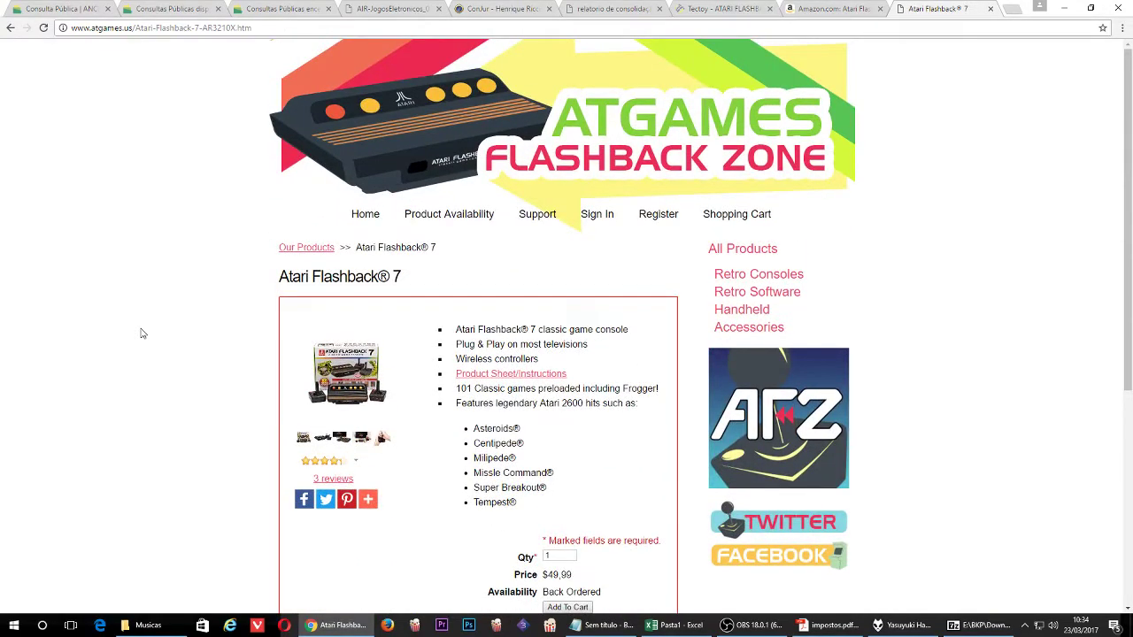
# Step: Glance at the Excel tax worksheet, then search Google for "cotação dolar" in a new Chrome tab
pyautogui.click(684, 630)
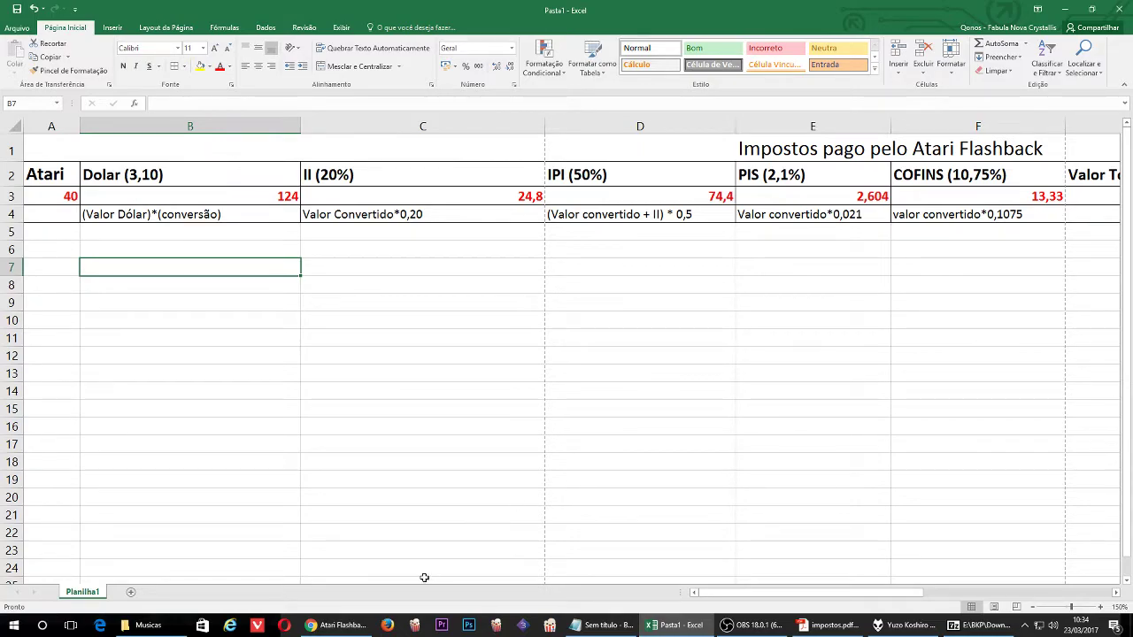
pyautogui.click(336, 625)
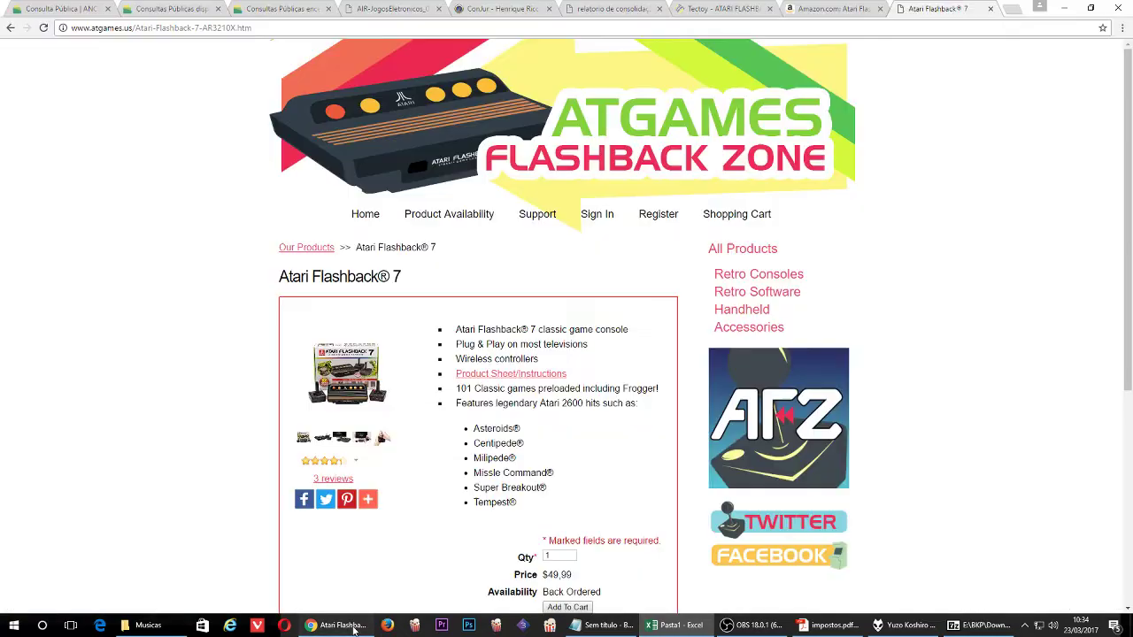
pyautogui.click(1011, 11)
pyautogui.write('cota')
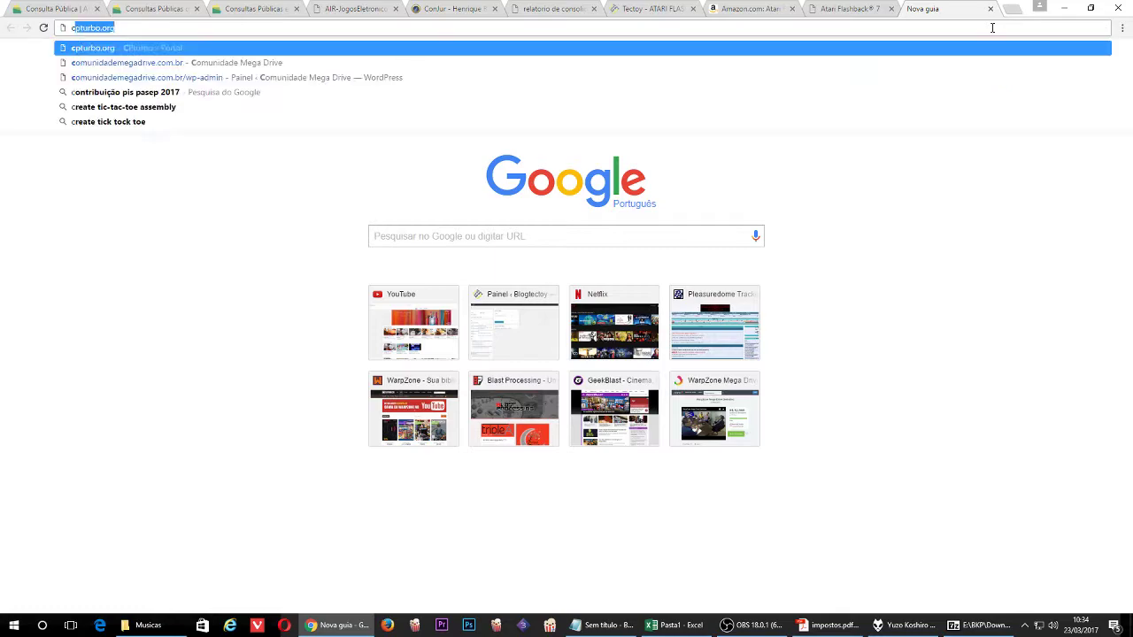
pyautogui.press('Down')
pyautogui.press('Down')
pyautogui.press('Return')
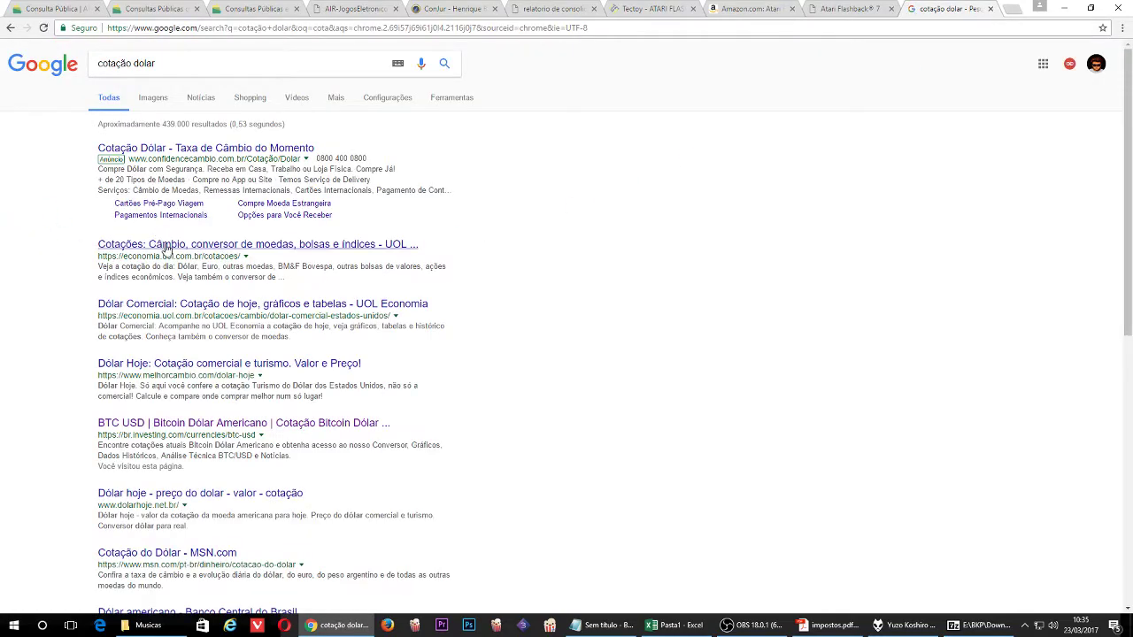
# Step: Open the UOL Economia Cotações result and check the commercial dollar's buying and selling rates in the Câmbio table
pyautogui.click(163, 244)
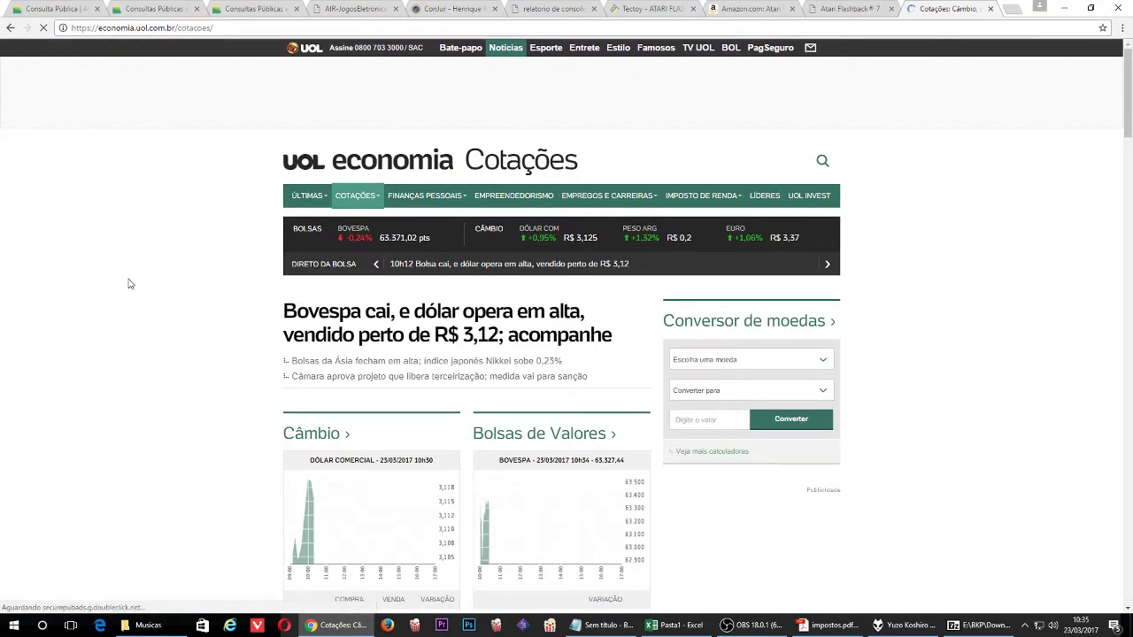
pyautogui.scroll(-1, 245, 374)
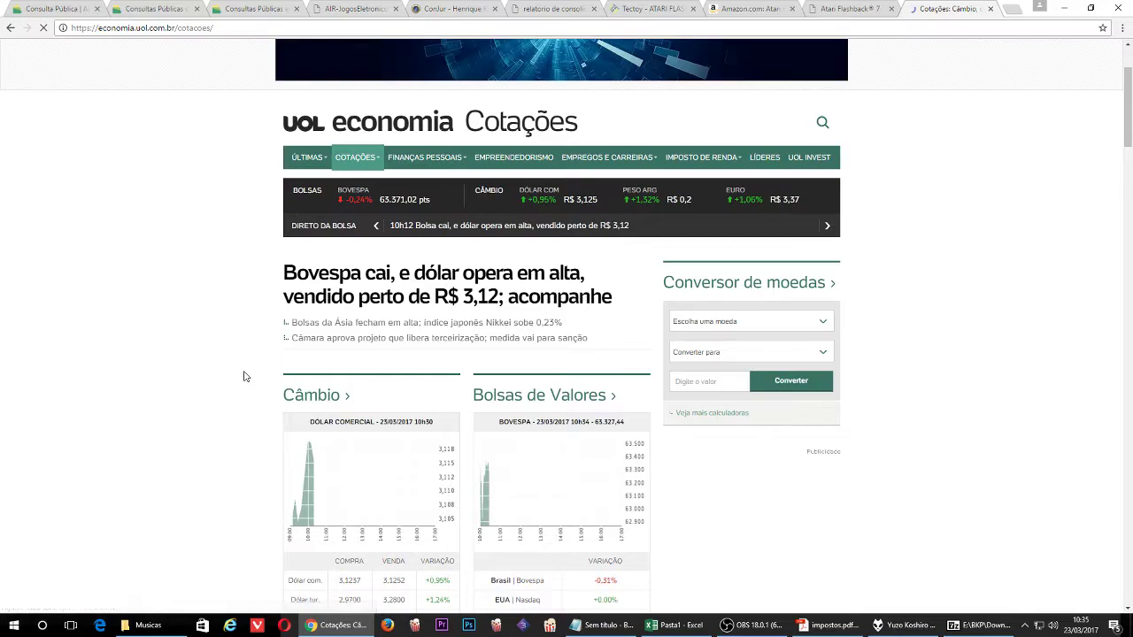
pyautogui.scroll(-1, 245, 376)
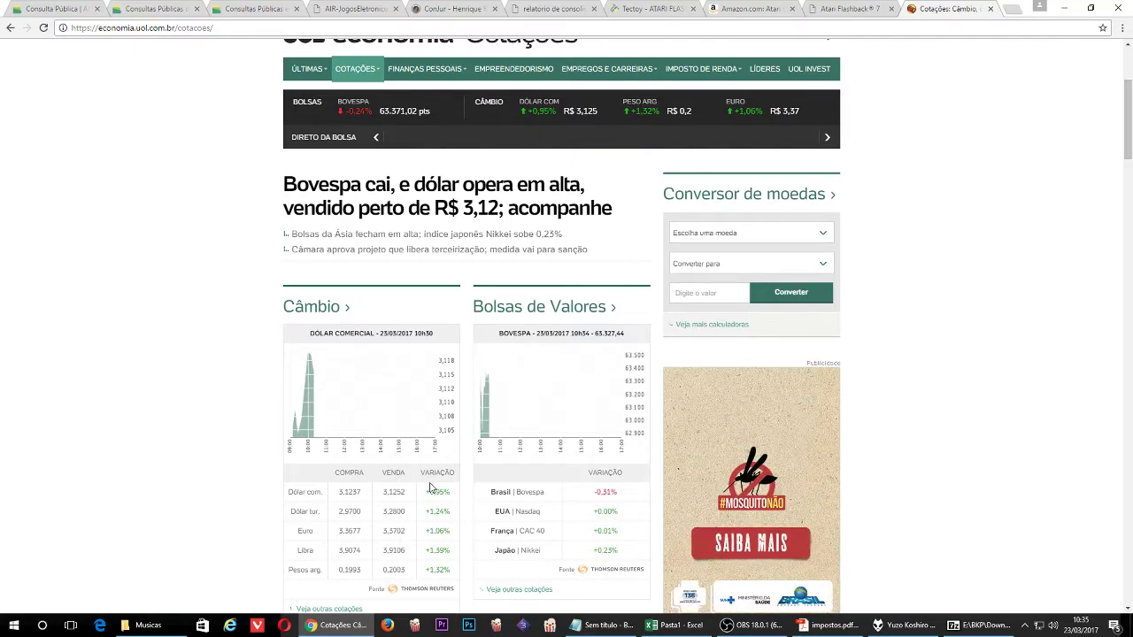
# Step: Switch to the Excel tax worksheet and inspect the Dolar column's heading and the conversion formula in B3
pyautogui.click(736, 633)
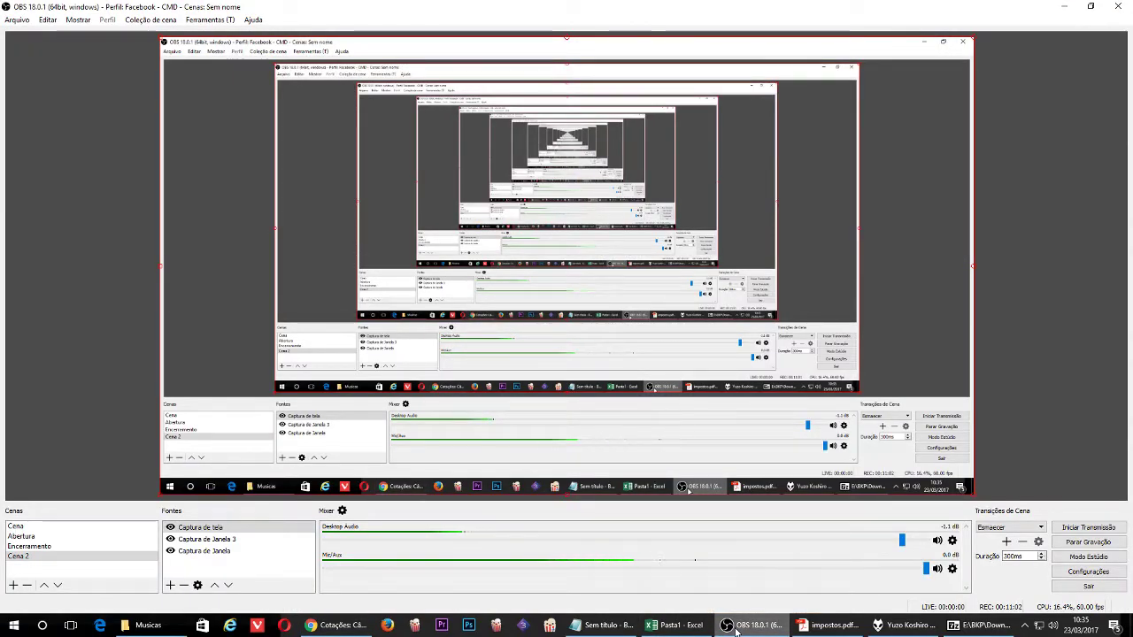
pyautogui.click(736, 628)
pyautogui.click(676, 625)
pyautogui.click(225, 266)
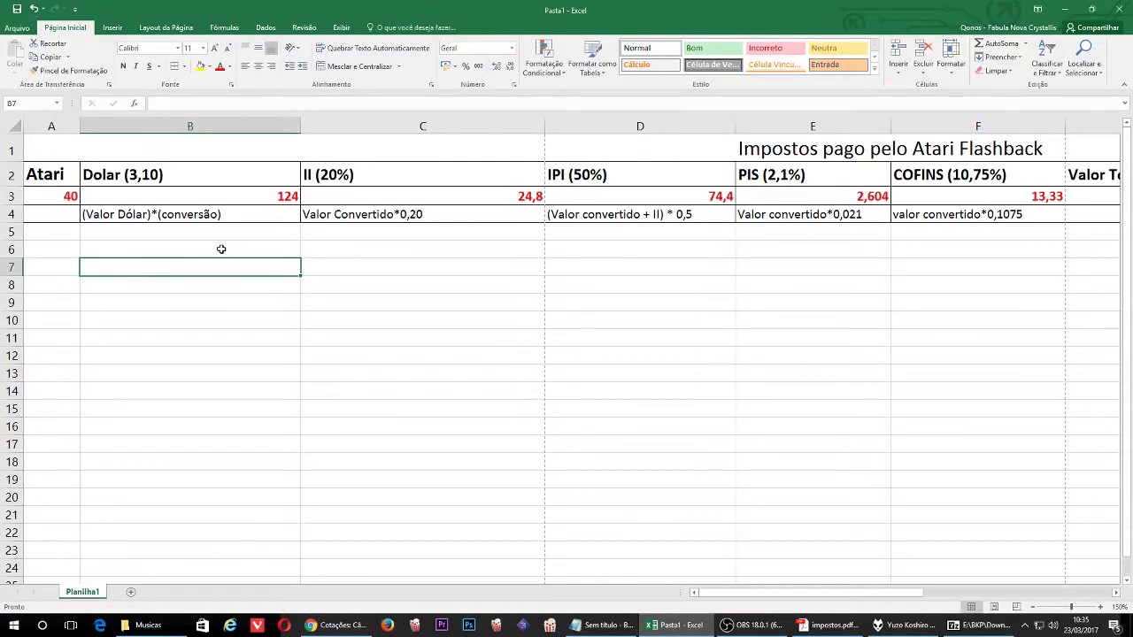
pyautogui.click(180, 182)
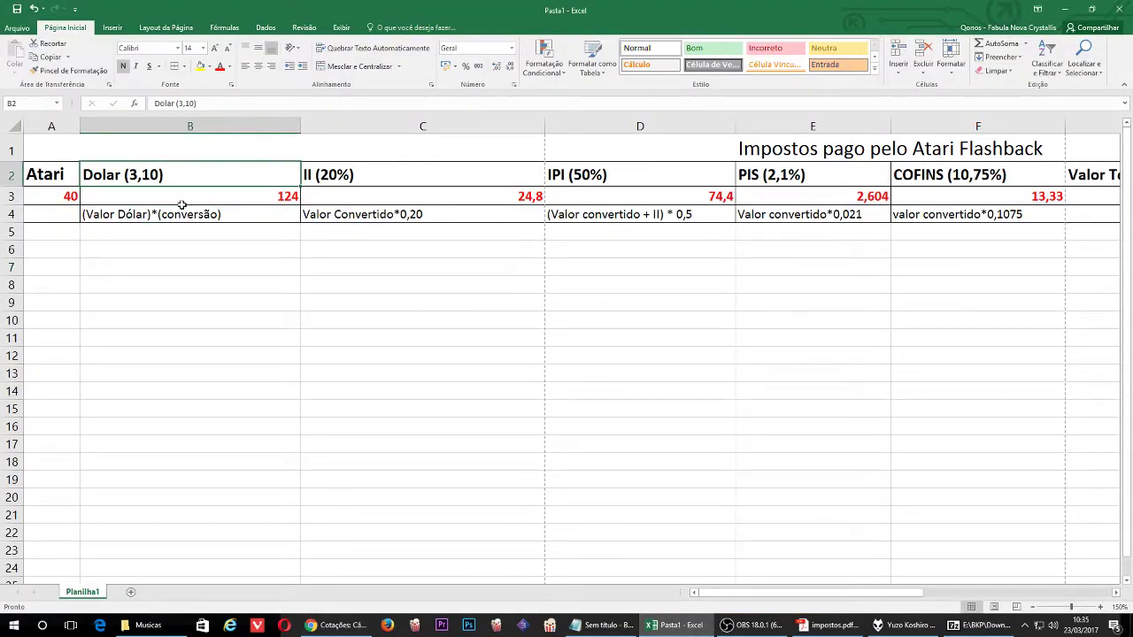
pyautogui.click(181, 205)
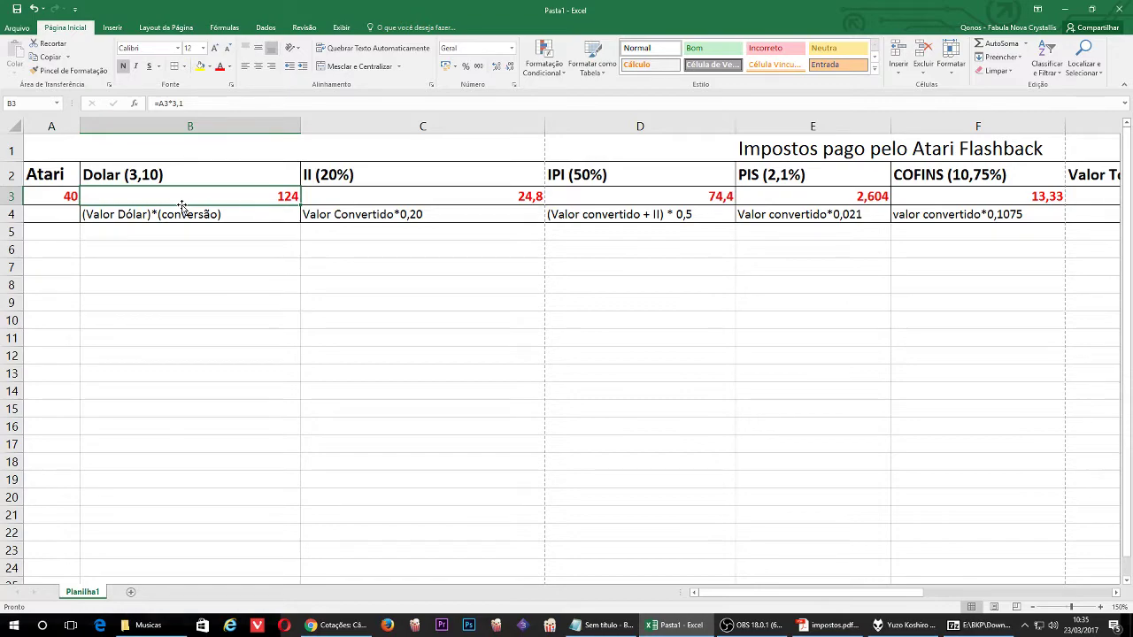
# Step: Inspect the II column's heading, its calculation note in C4 and the formula in C3
pyautogui.click(341, 174)
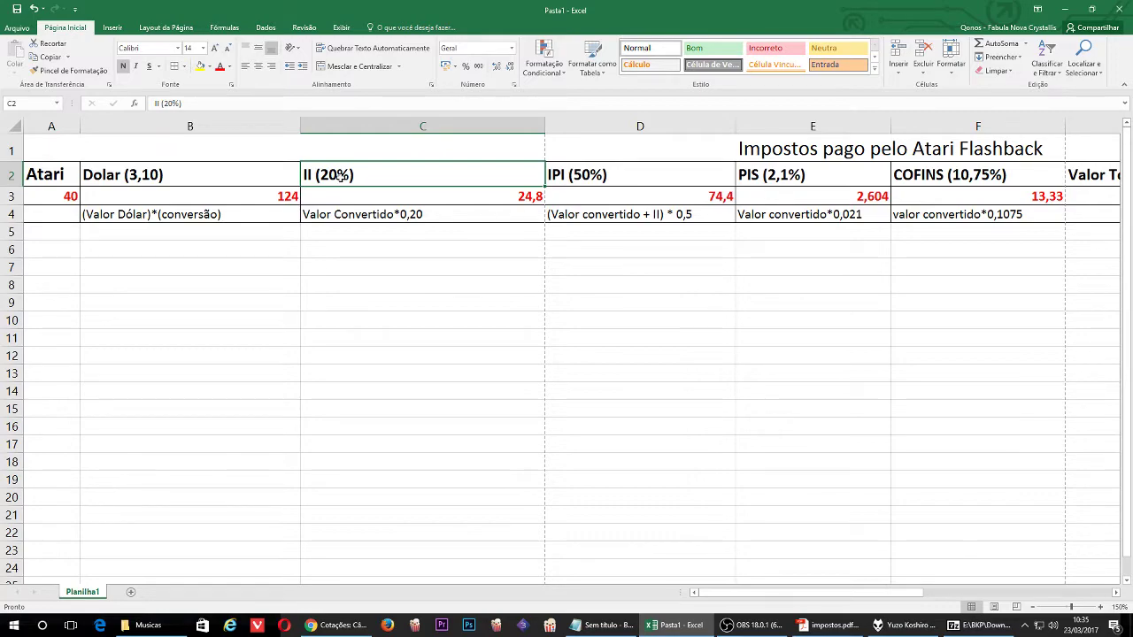
pyautogui.click(349, 200)
pyautogui.click(343, 218)
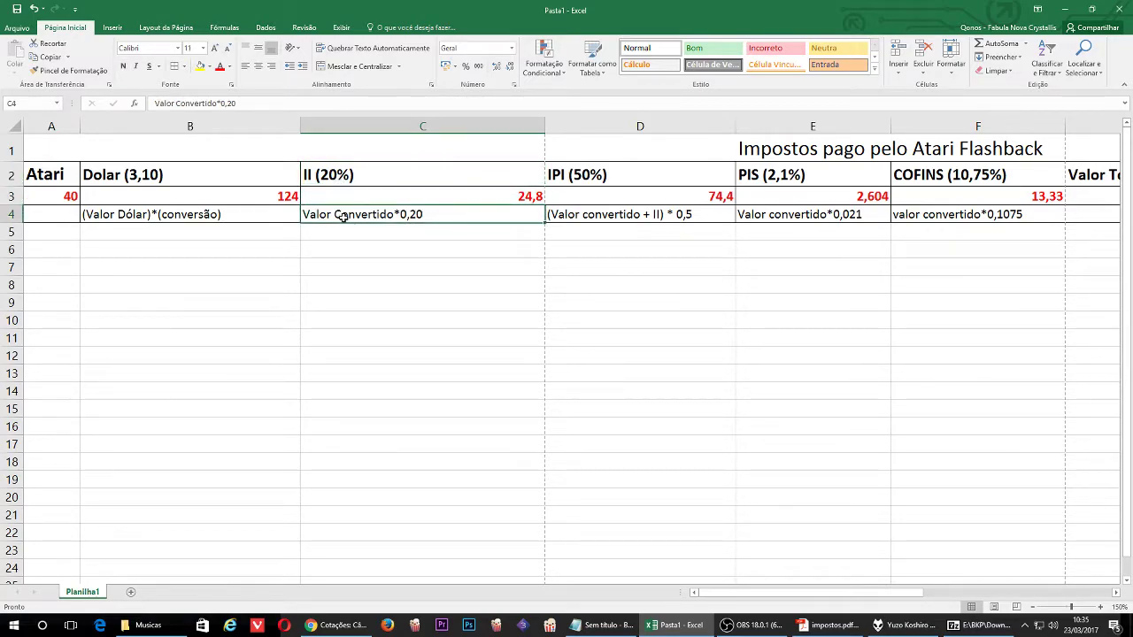
pyautogui.click(395, 202)
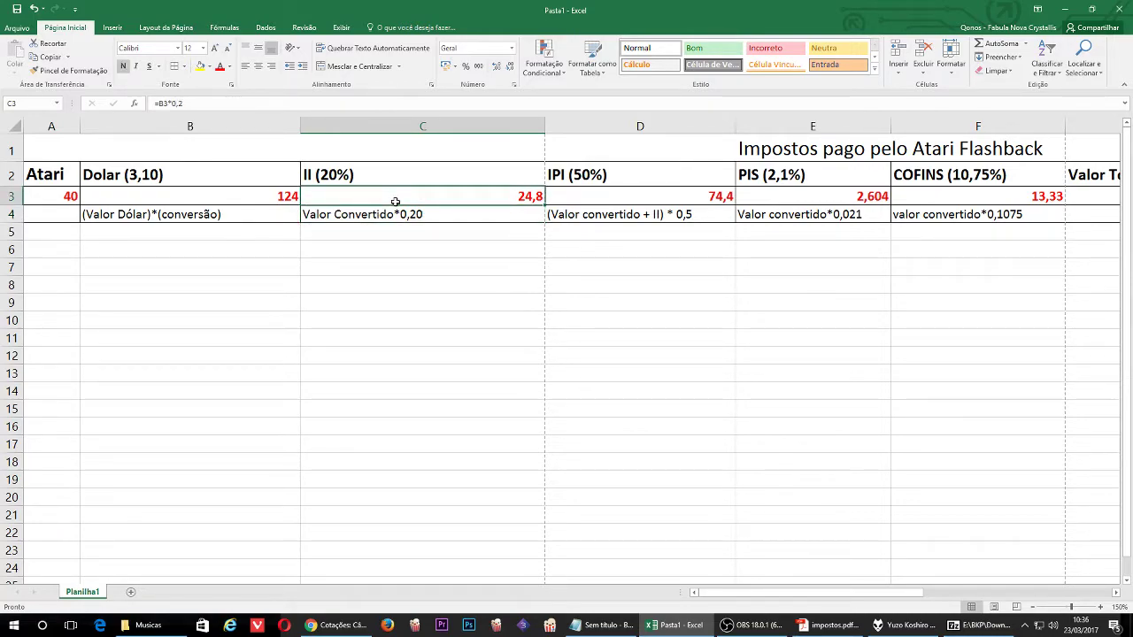
# Step: Inspect the IPI column's heading and value, and its calculation note in D4
pyautogui.click(589, 175)
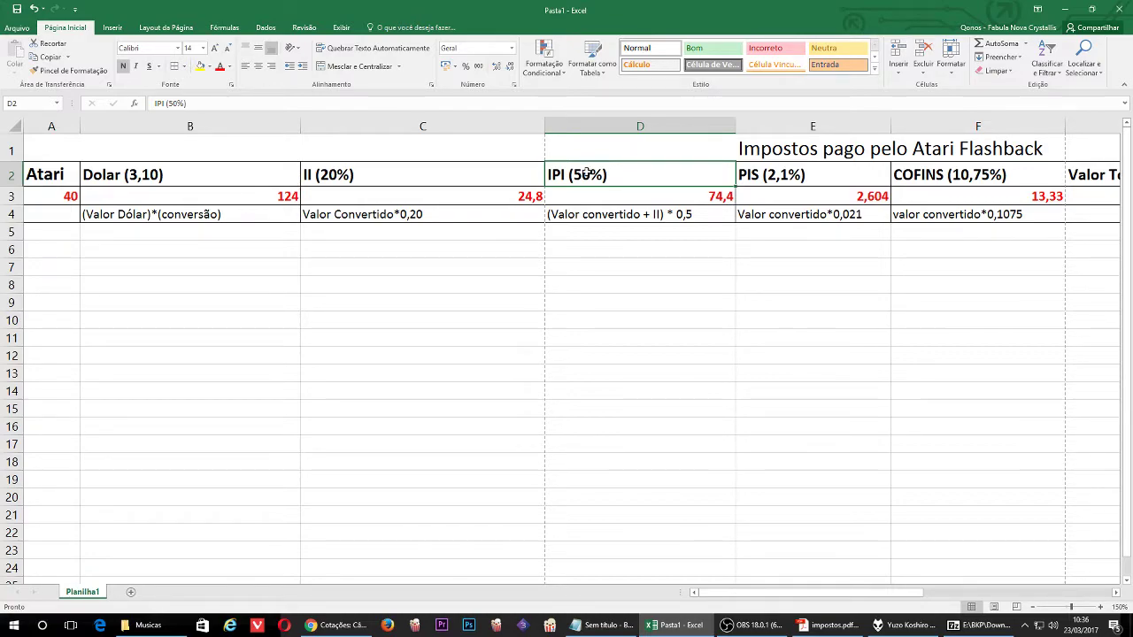
pyautogui.moveTo(589, 182); pyautogui.dragTo(587, 195)
pyautogui.click(577, 175)
pyautogui.click(590, 214)
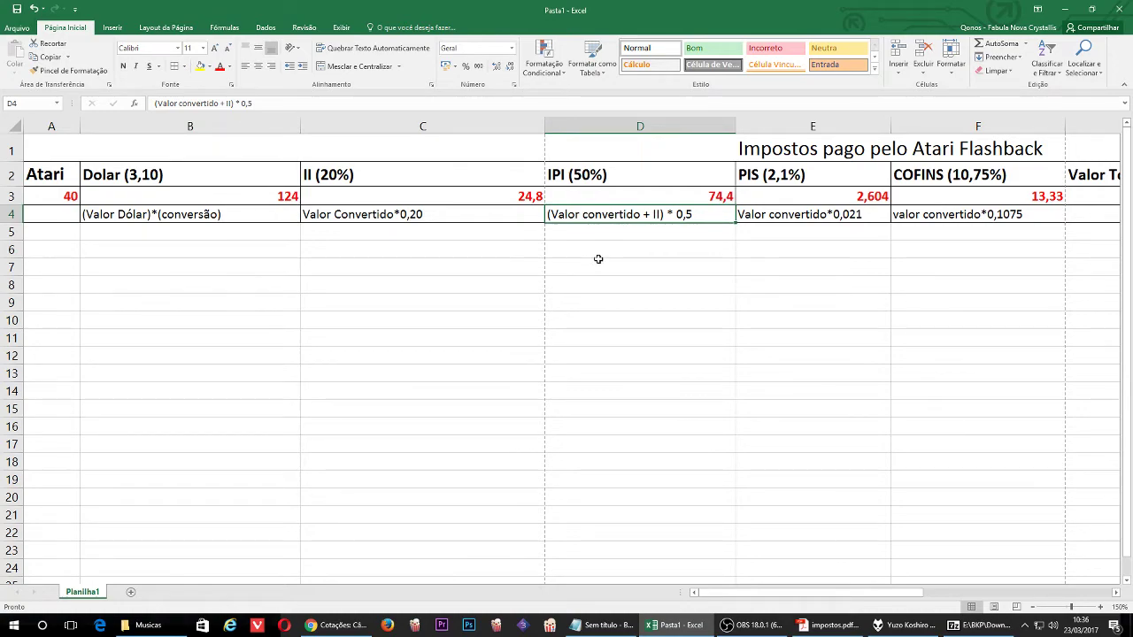
# Step: Inspect the IPI formula in D3 and the PIS formula in E3
pyautogui.click(670, 196)
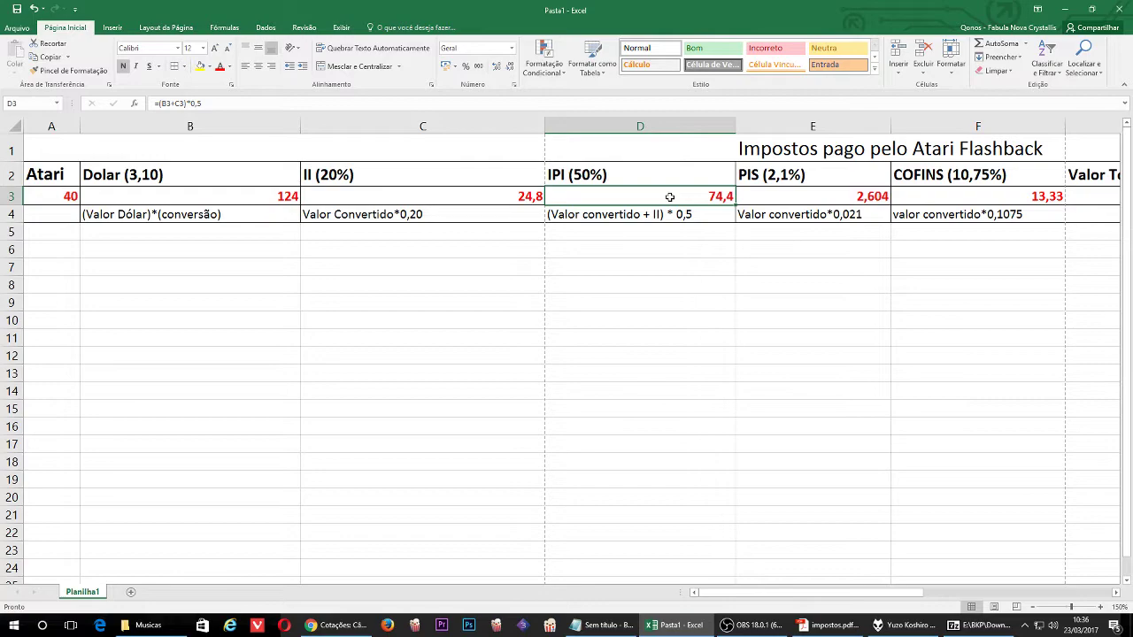
pyautogui.click(800, 193)
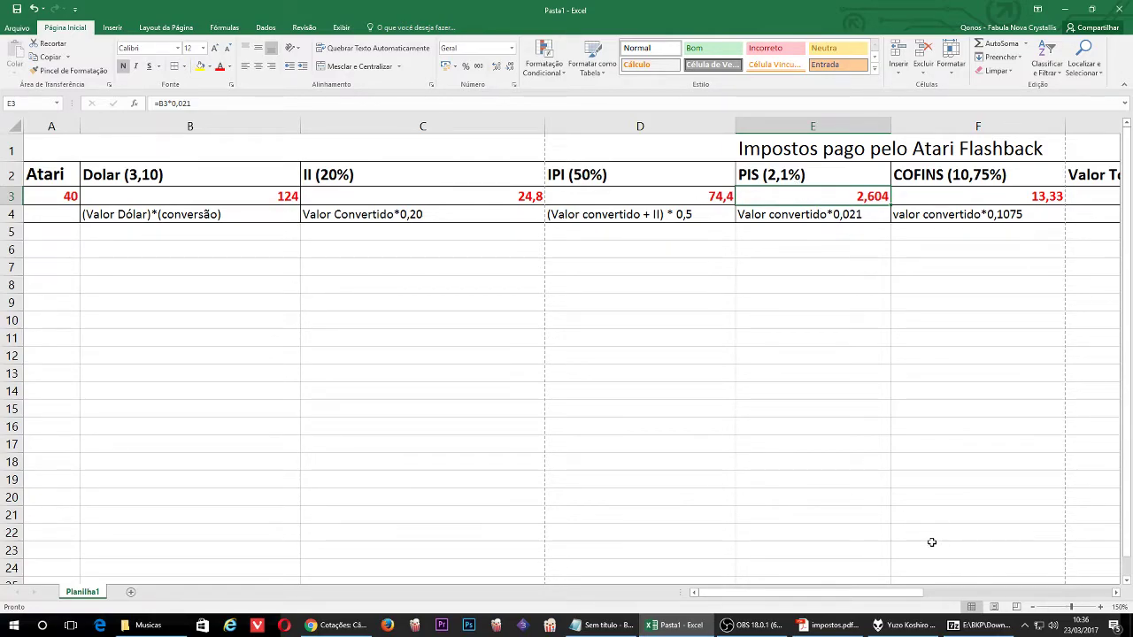
# Step: Inspect the COFINS column's heading, its calculation note in F4 and the formula in F3
pyautogui.click(1117, 593)
pyautogui.click(1117, 594)
pyautogui.click(1116, 593)
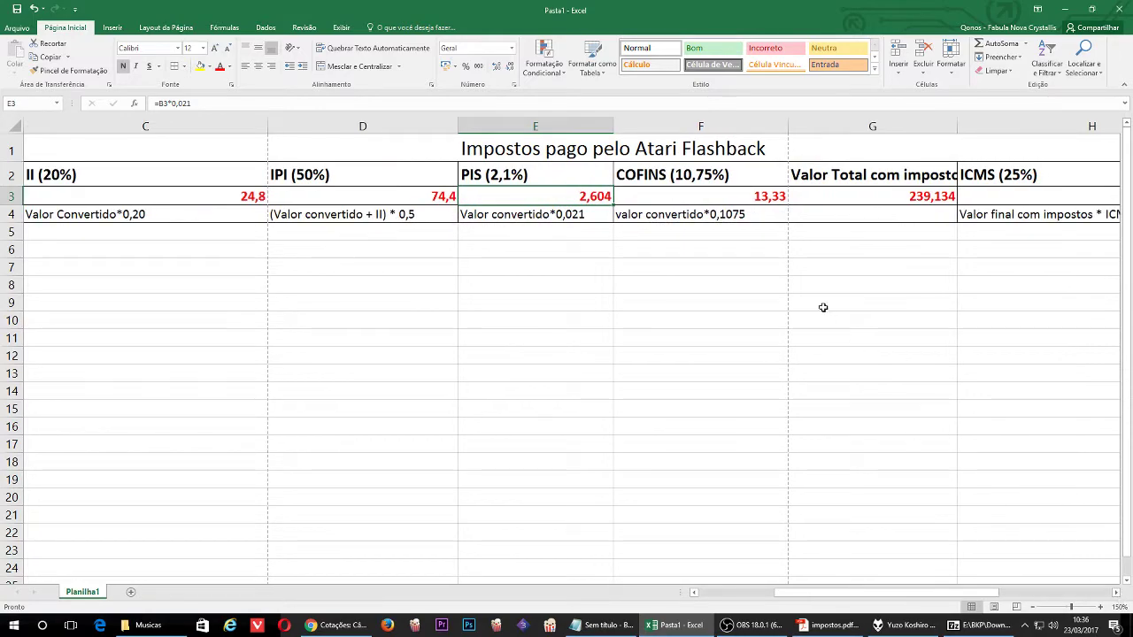
pyautogui.click(695, 179)
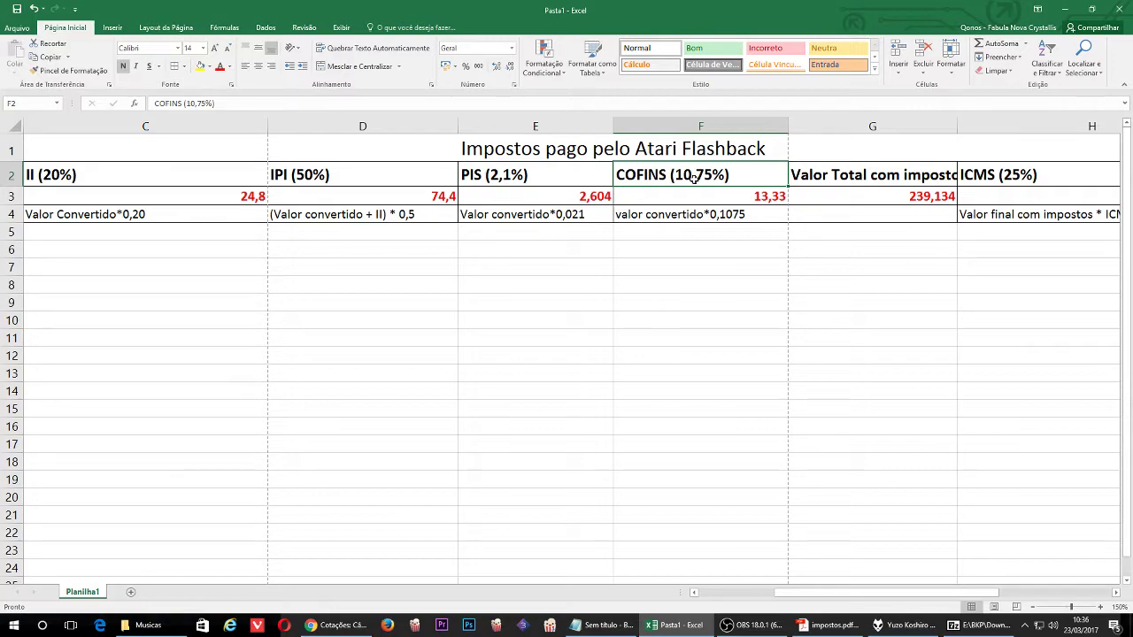
pyautogui.click(698, 197)
pyautogui.click(695, 218)
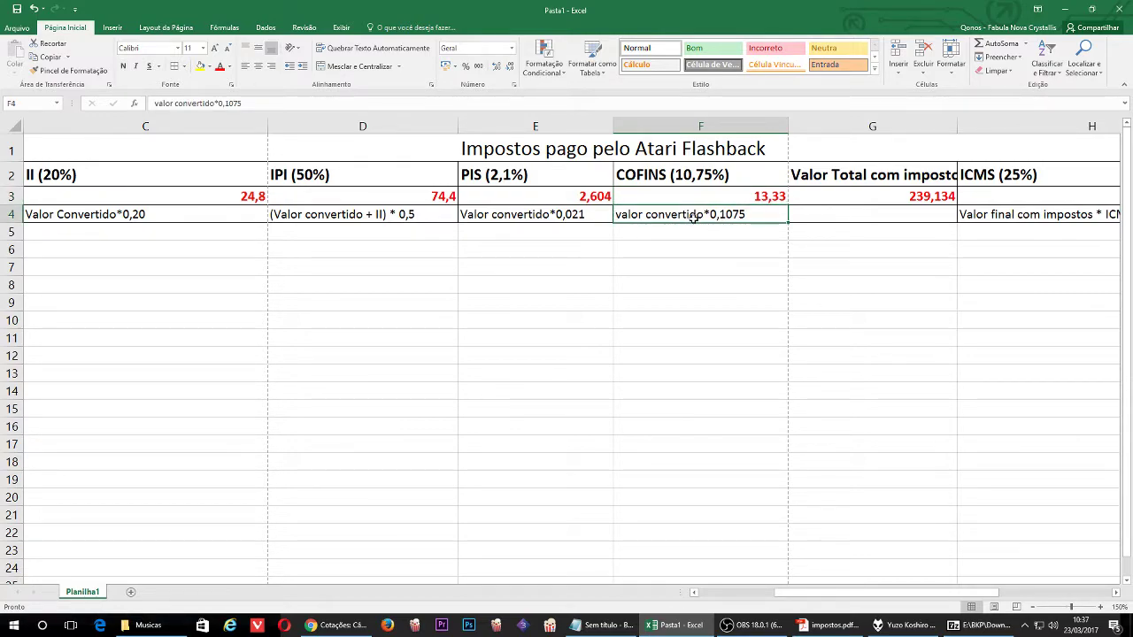
pyautogui.click(691, 199)
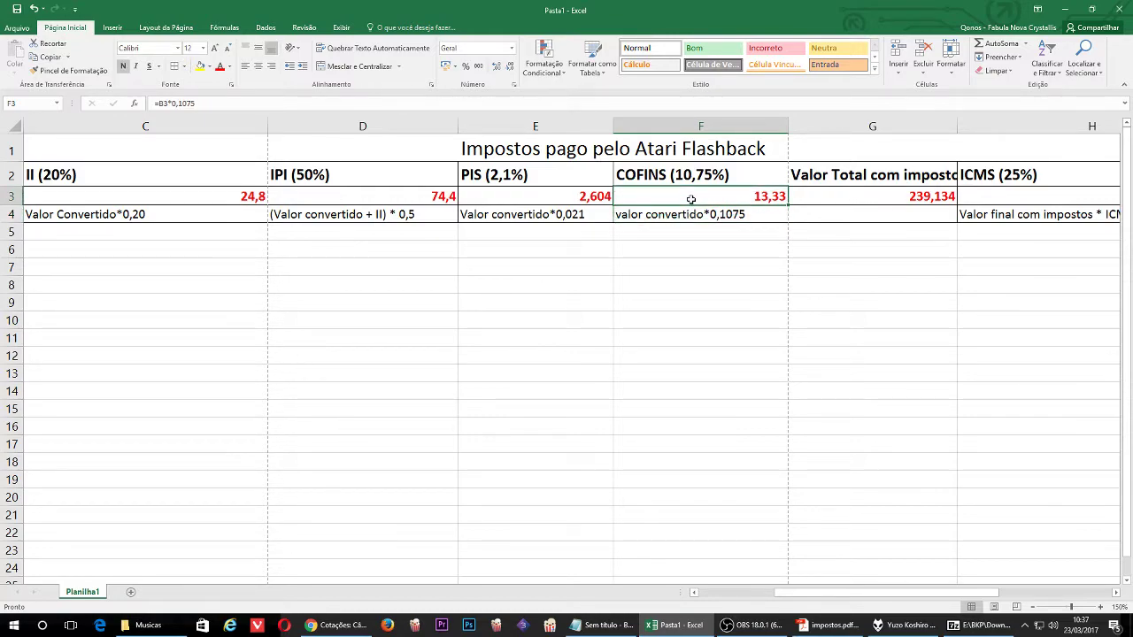
# Step: Inspect the Valor Total com Impostos heading, each component amount from B3 to F3, and the sum formula in G3
pyautogui.click(830, 175)
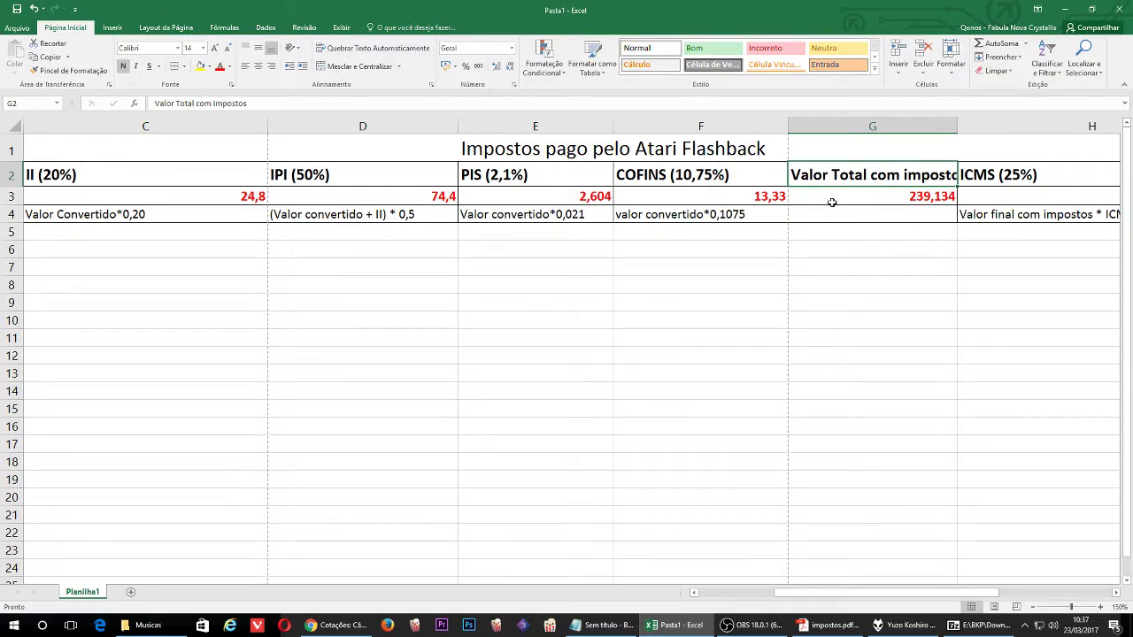
pyautogui.moveTo(783, 594); pyautogui.dragTo(696, 594)
pyautogui.click(289, 200)
pyautogui.click(425, 195)
pyautogui.click(647, 199)
pyautogui.click(826, 193)
pyautogui.click(965, 199)
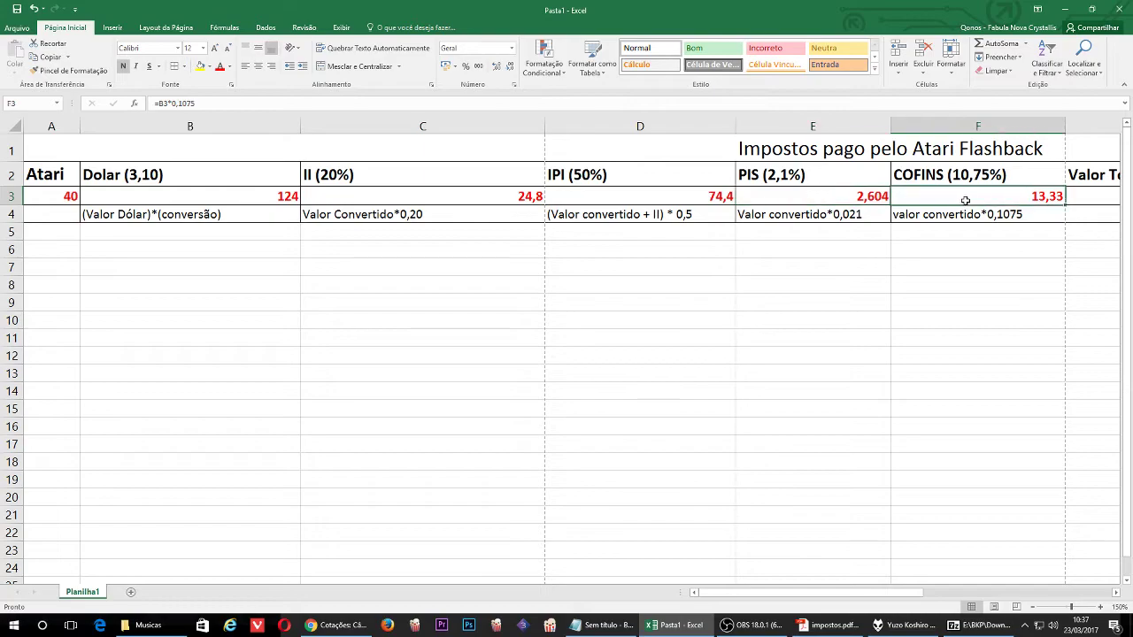
pyautogui.moveTo(879, 598); pyautogui.dragTo(995, 598)
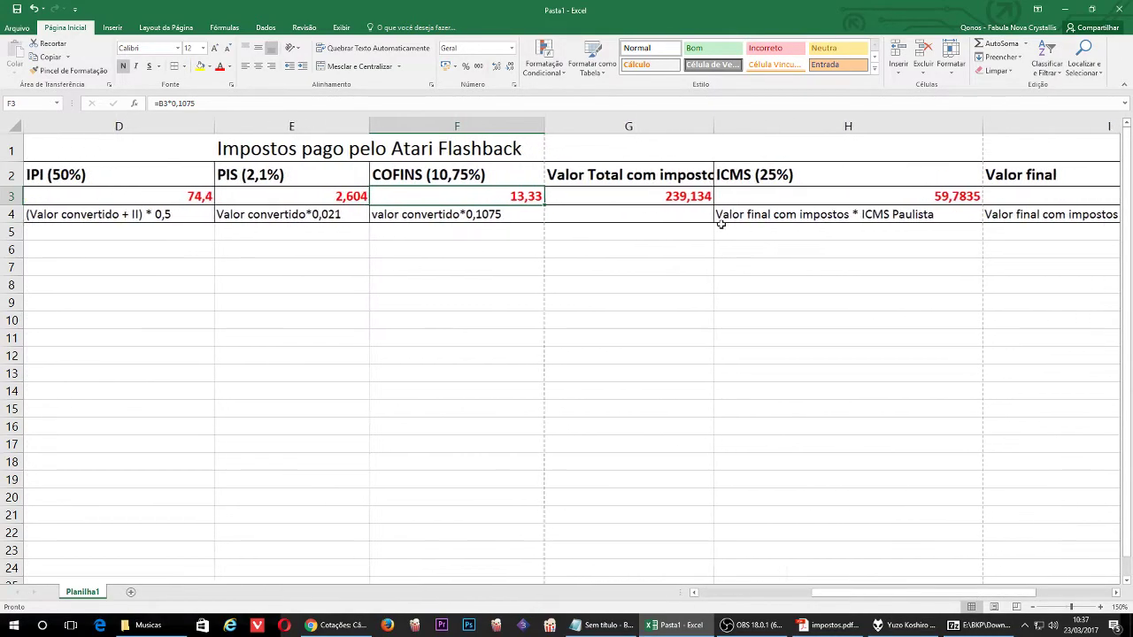
pyautogui.click(655, 198)
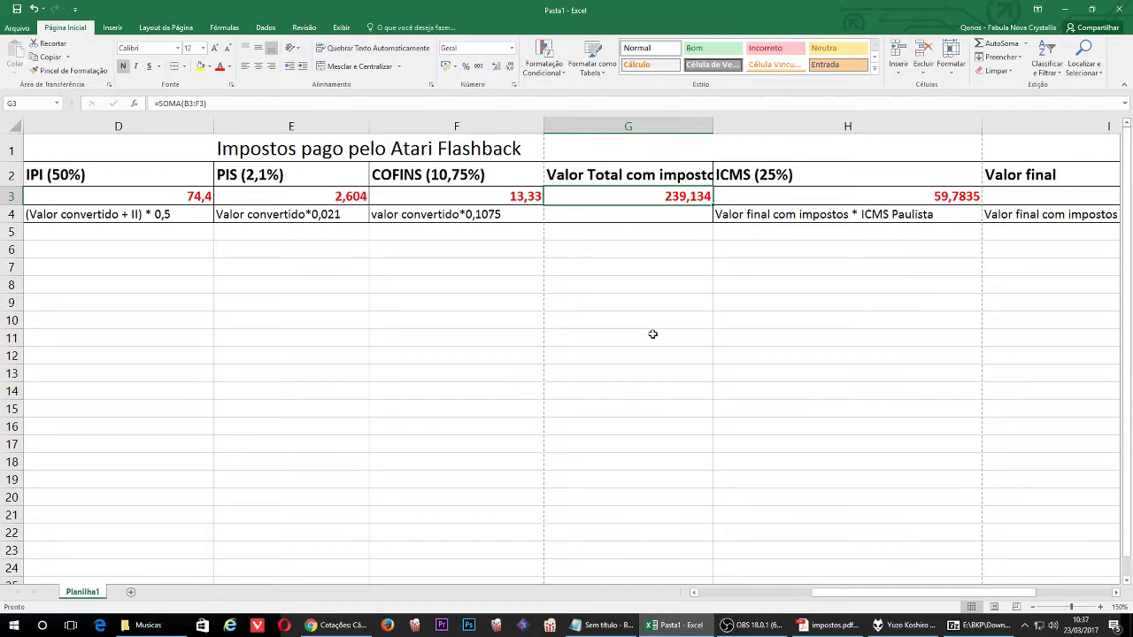
# Step: Review the ICMS and Valor final columns against the product price and the other taxes in the worksheet
pyautogui.click(1116, 593)
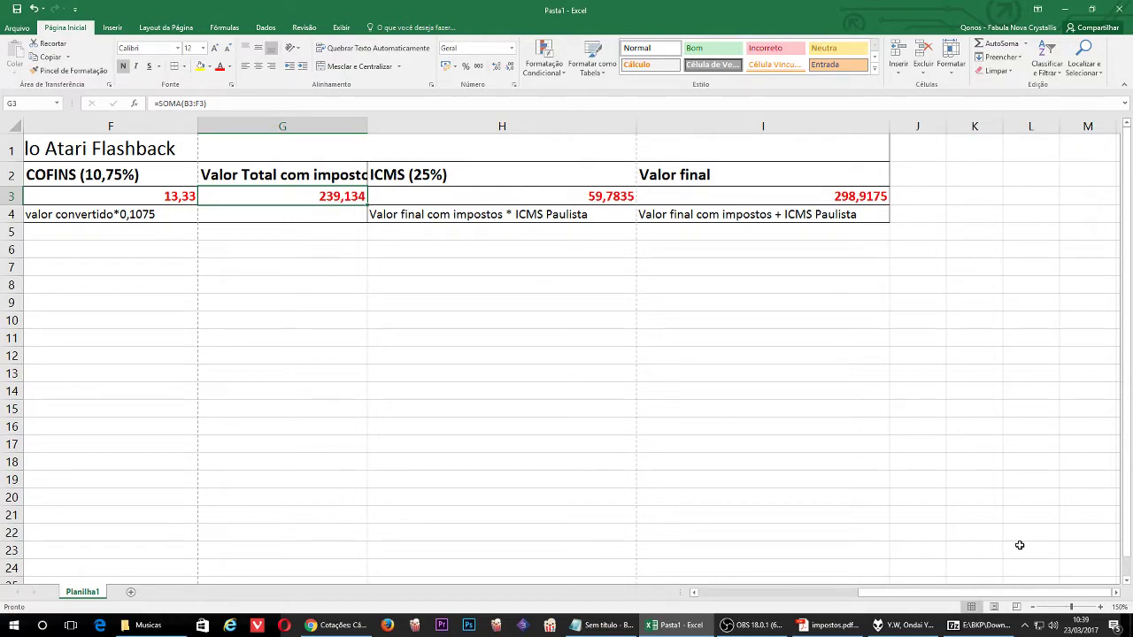
pyautogui.moveTo(962, 595)
pyautogui.mouseDown()
pyautogui.moveTo(939, 601)
pyautogui.moveTo(962, 602)
pyautogui.mouseUp()
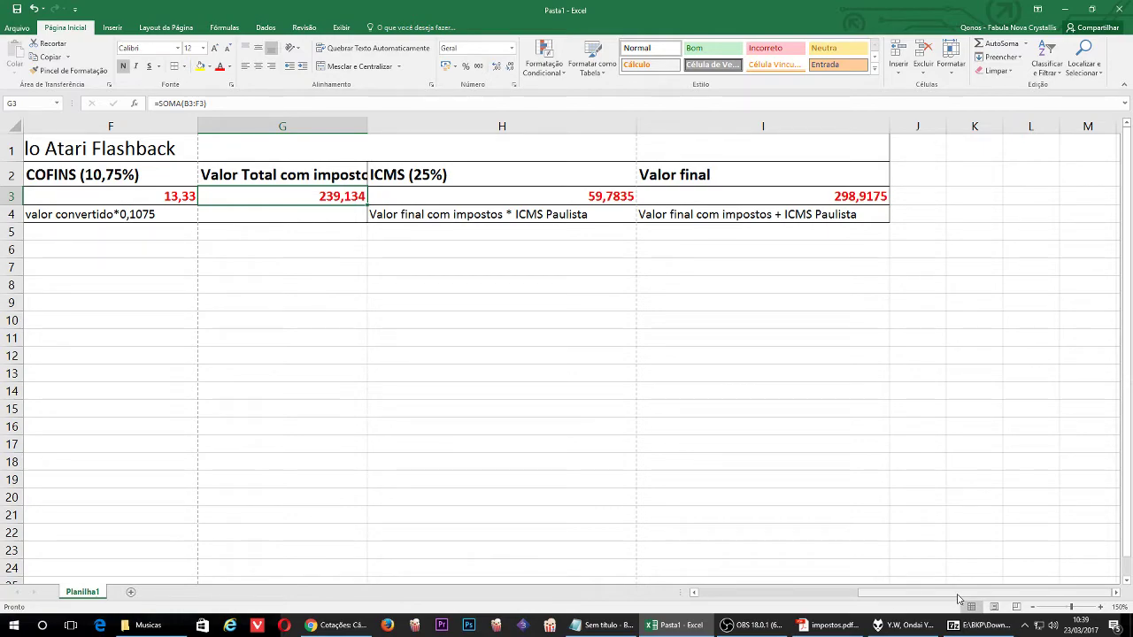
pyautogui.moveTo(957, 599); pyautogui.dragTo(793, 607)
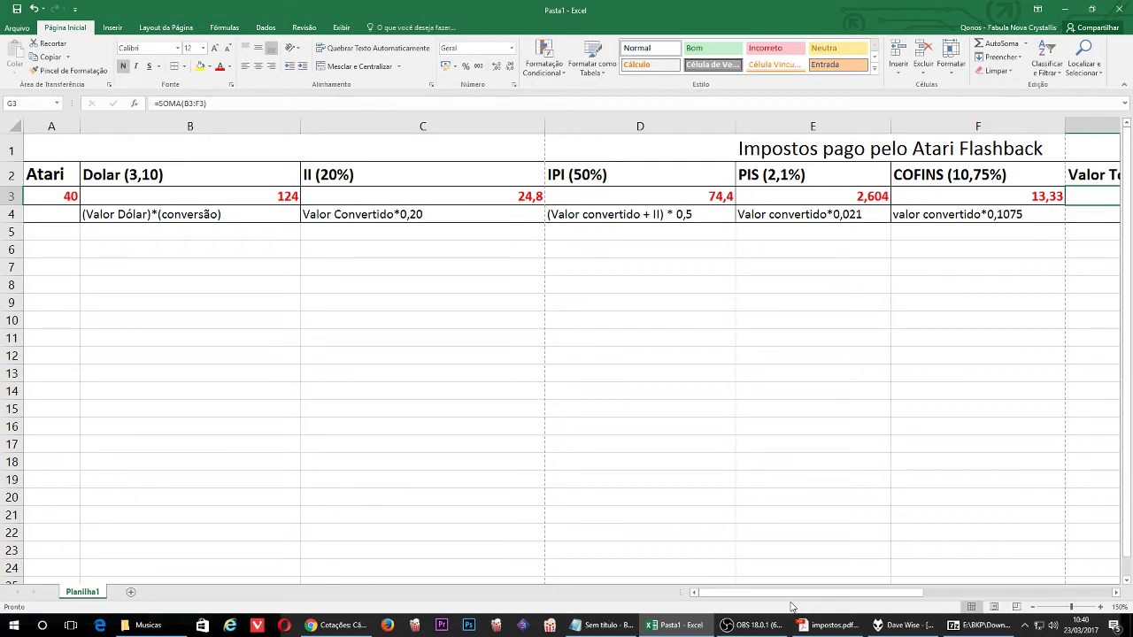
pyautogui.moveTo(792, 606); pyautogui.dragTo(943, 601)
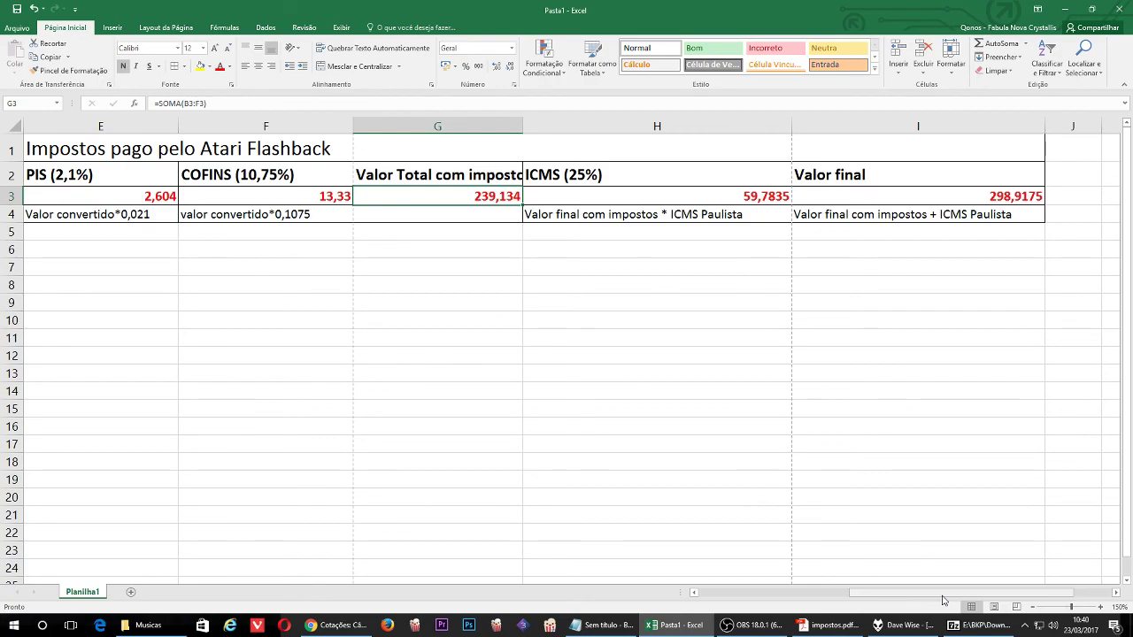
pyautogui.click(755, 625)
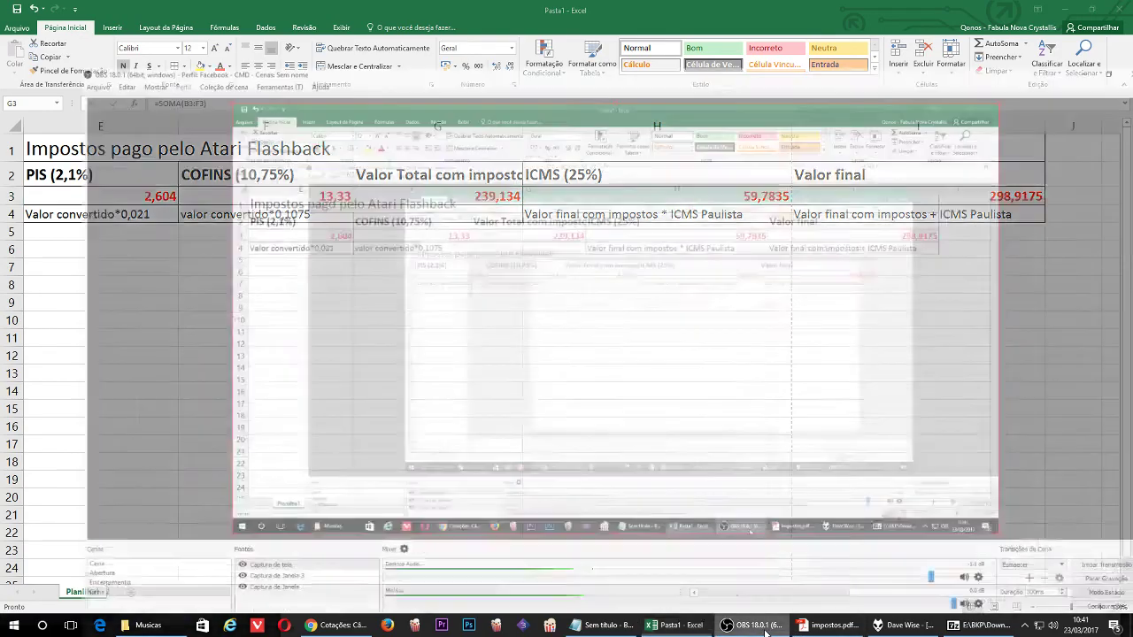